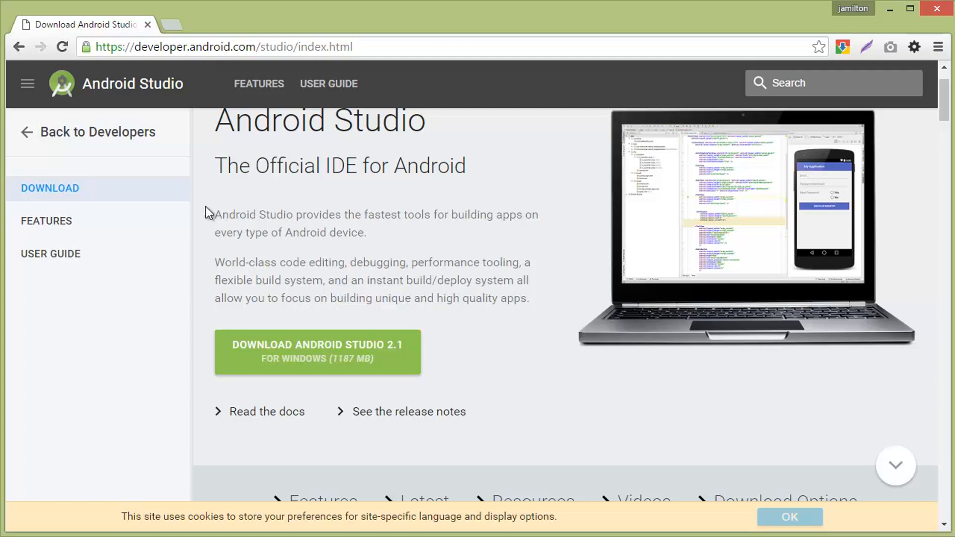
- Look through the Android Studio download page down to its System Requirements section
click(62, 224)
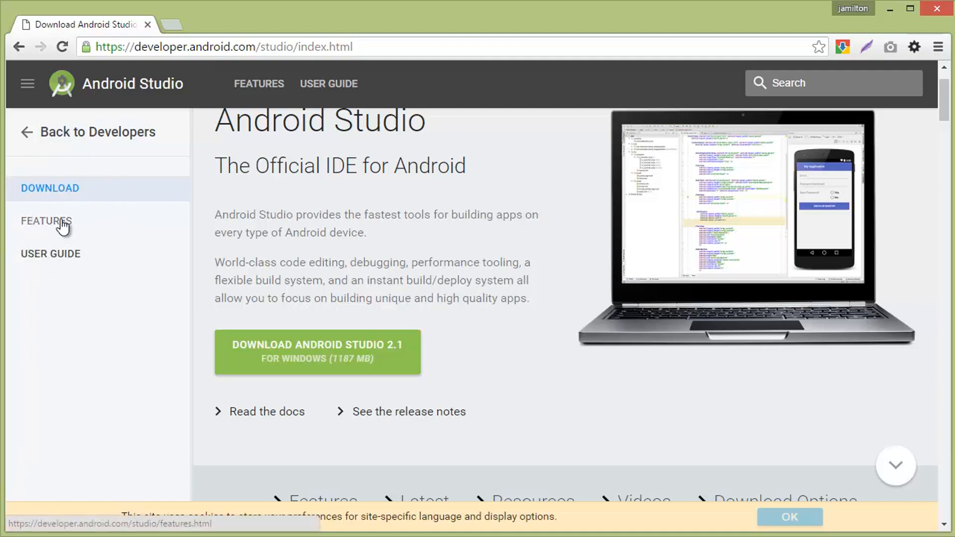
scroll(522, 311, down, 10)
scroll(521, 311, down, 12)
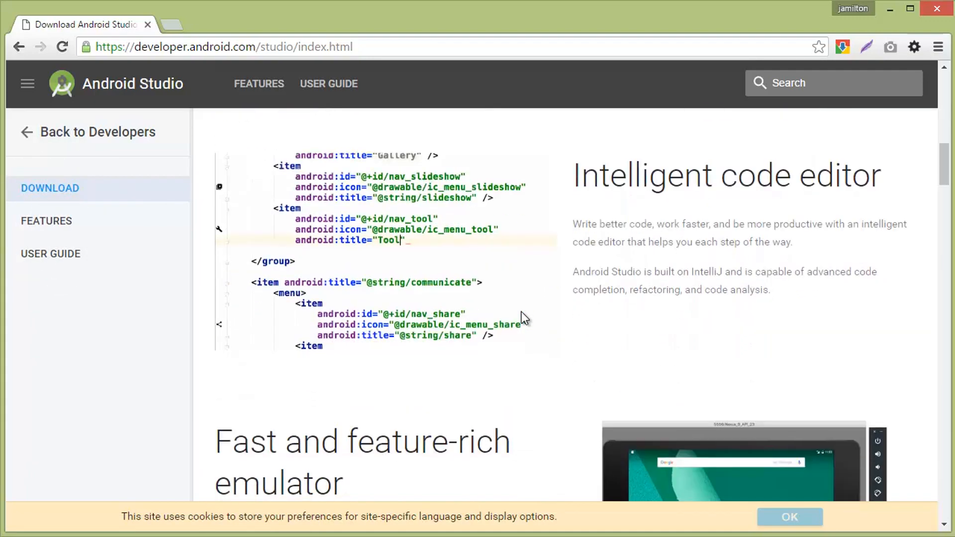
scroll(522, 311, down, 12)
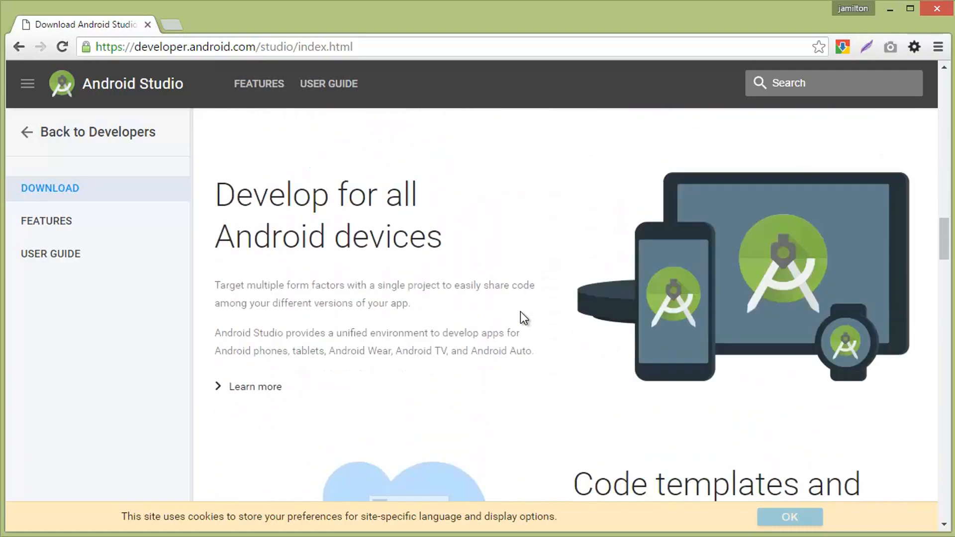
scroll(521, 313, down, 12)
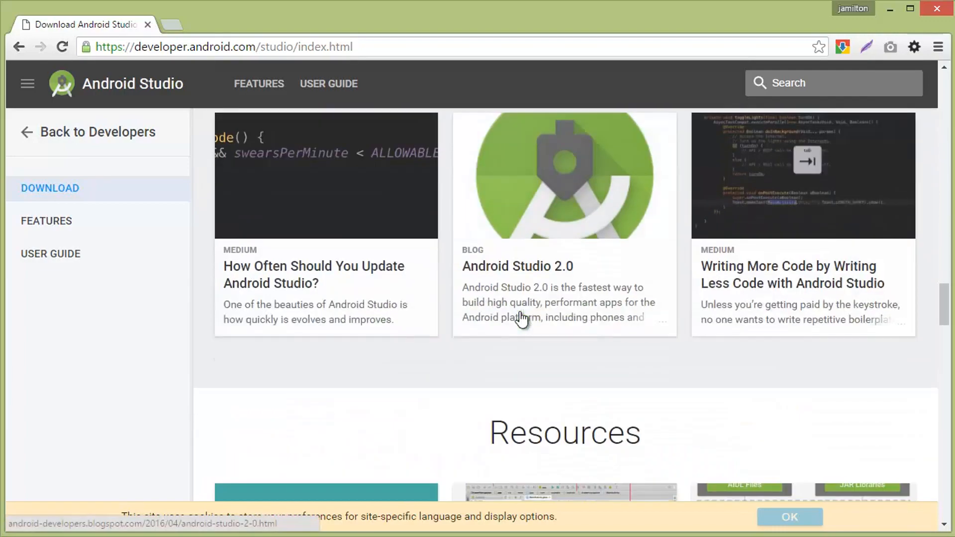
scroll(519, 313, down, 6)
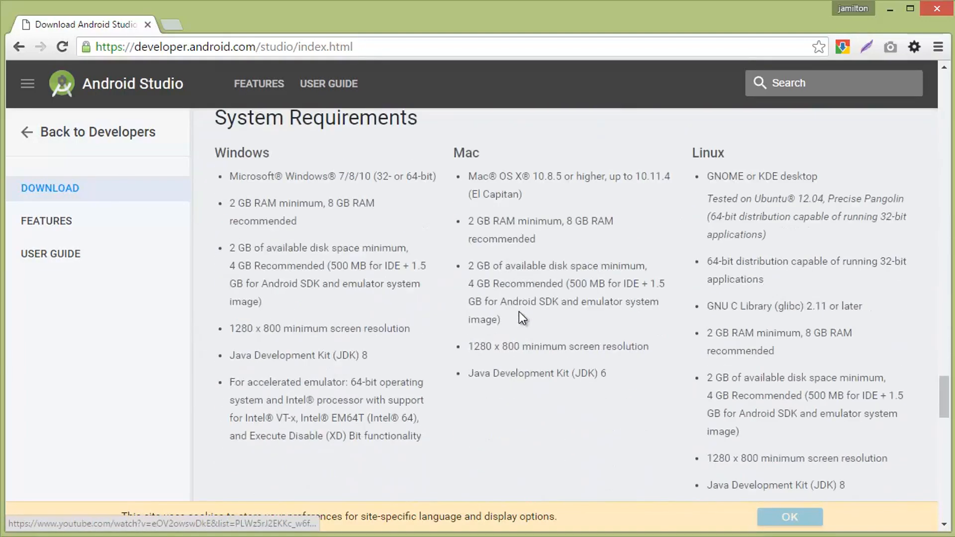
scroll(518, 313, up, 2)
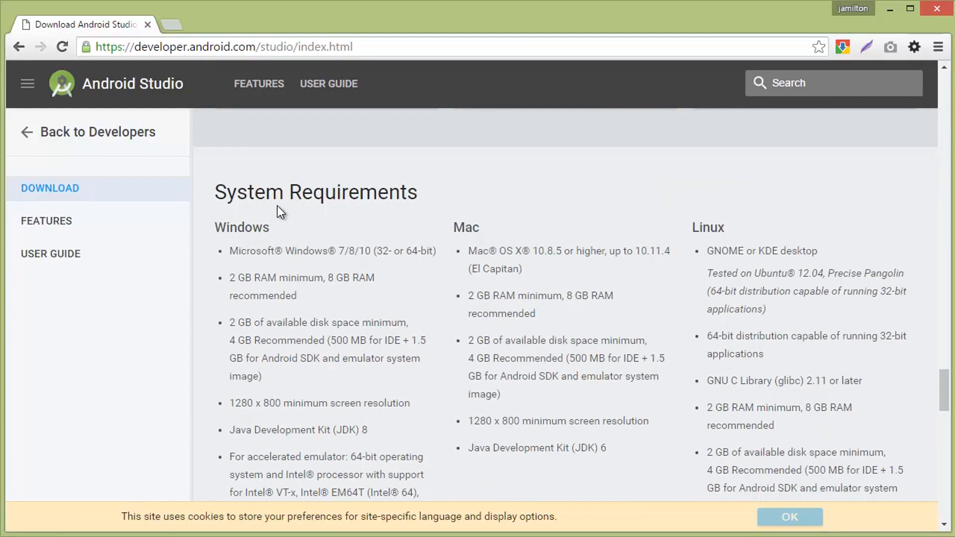
scroll(278, 204, down, 2)
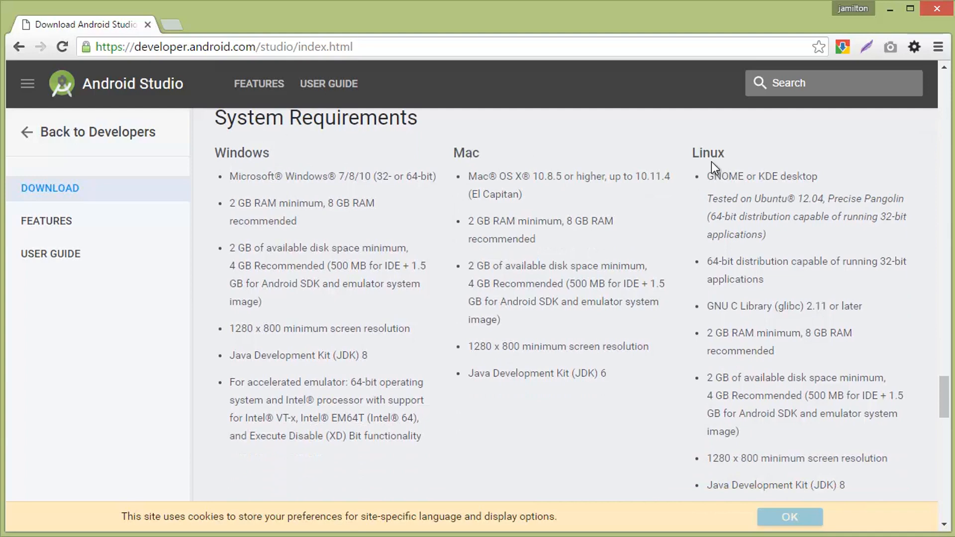
- Examine the Windows system requirements for recommended RAM, disk space, Java Development Kit and accelerated emulator support
drag(230, 202, 333, 215)
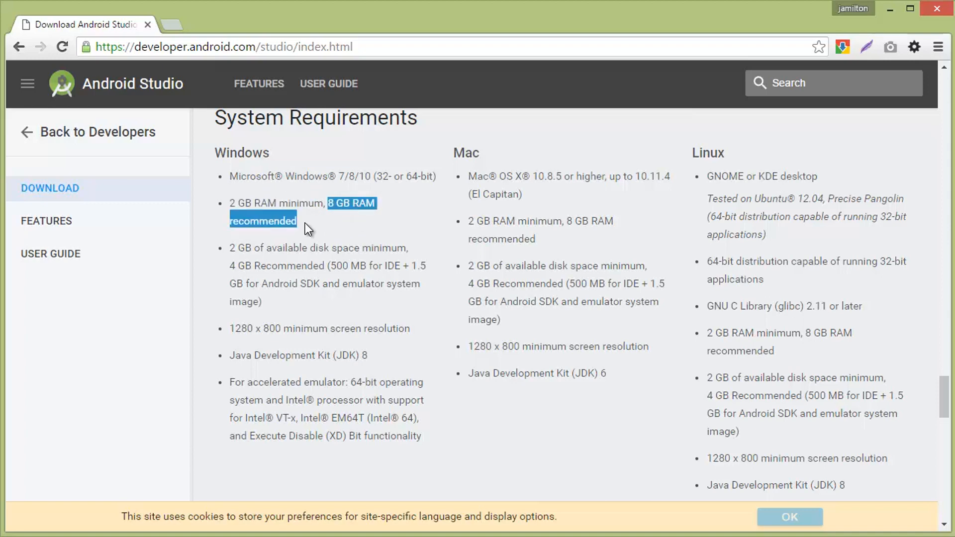
drag(230, 266, 254, 266)
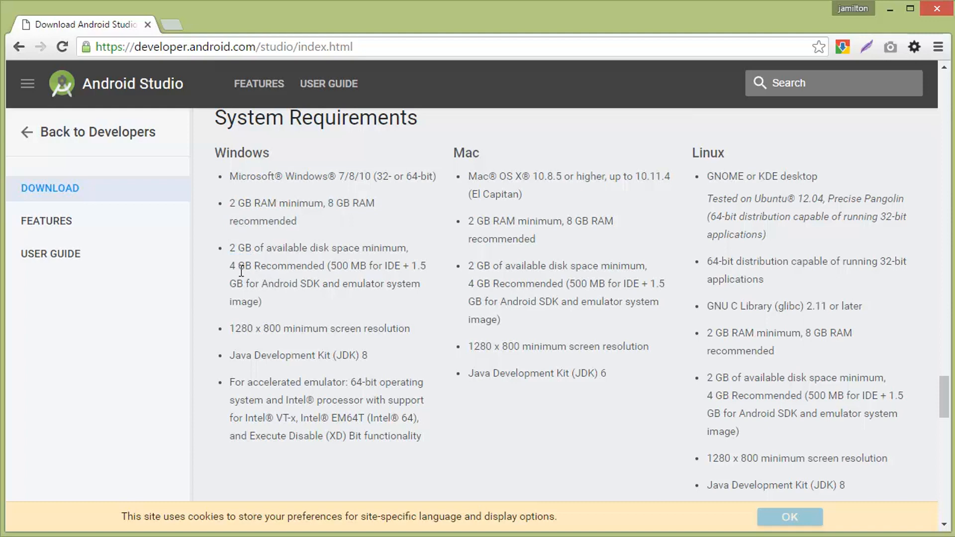
drag(230, 266, 253, 266)
drag(230, 355, 351, 355)
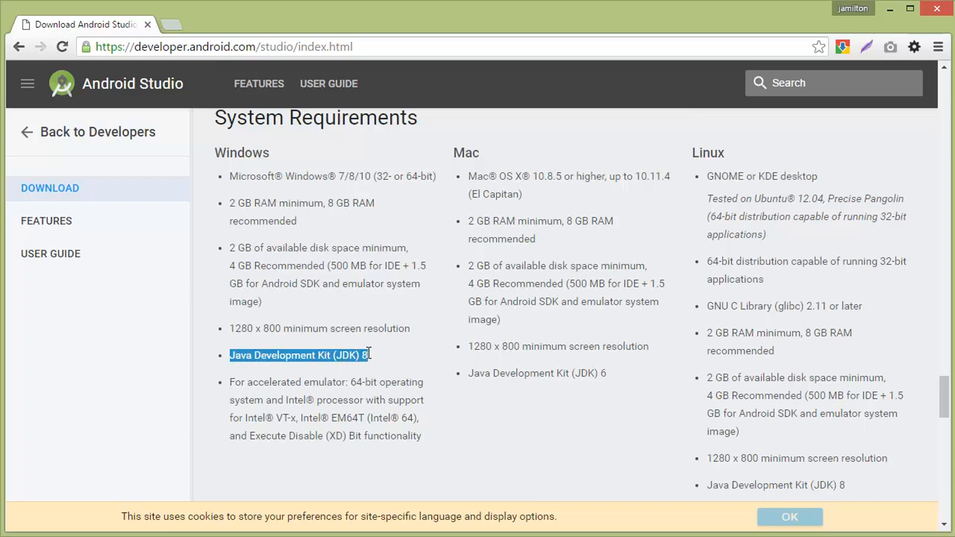
drag(372, 353, 215, 358)
click(395, 366)
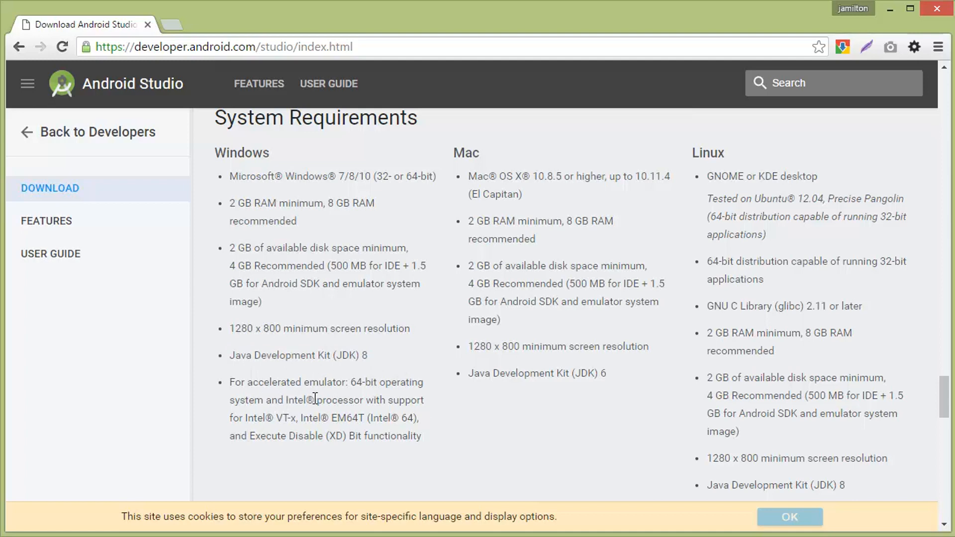
drag(231, 383, 424, 426)
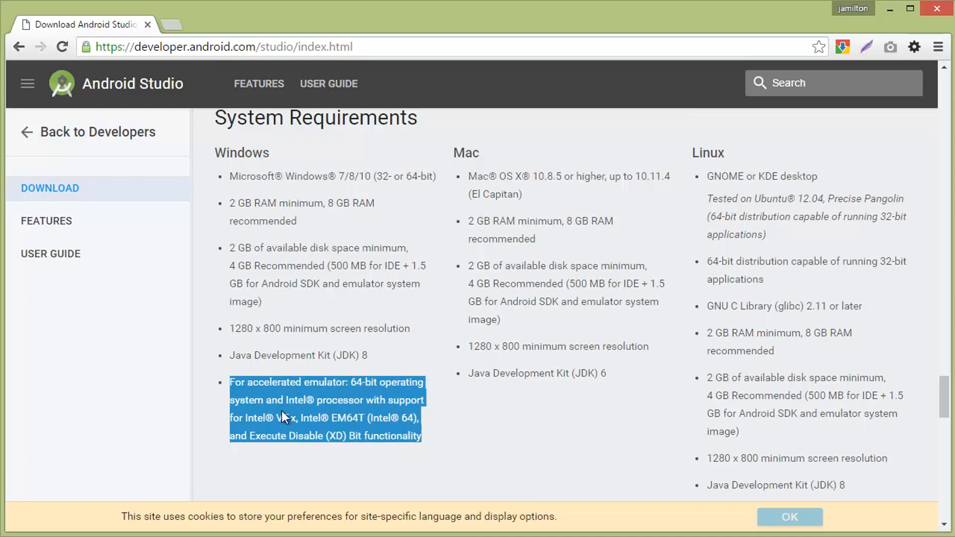
click(314, 400)
- Return to the page's introduction and request the Android Studio 2.1 download for Windows to open its terms and conditions
scroll(347, 381, up, 10)
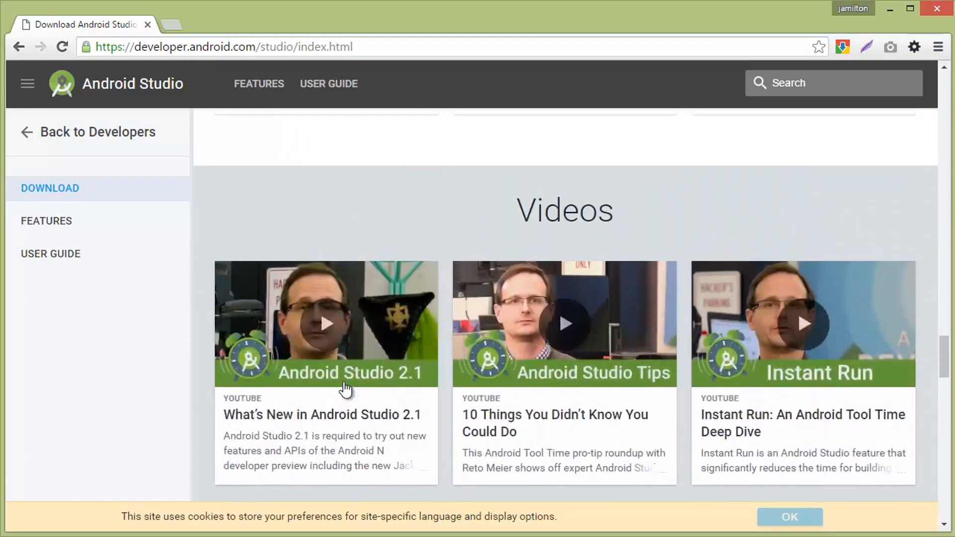
scroll(342, 391, up, 15)
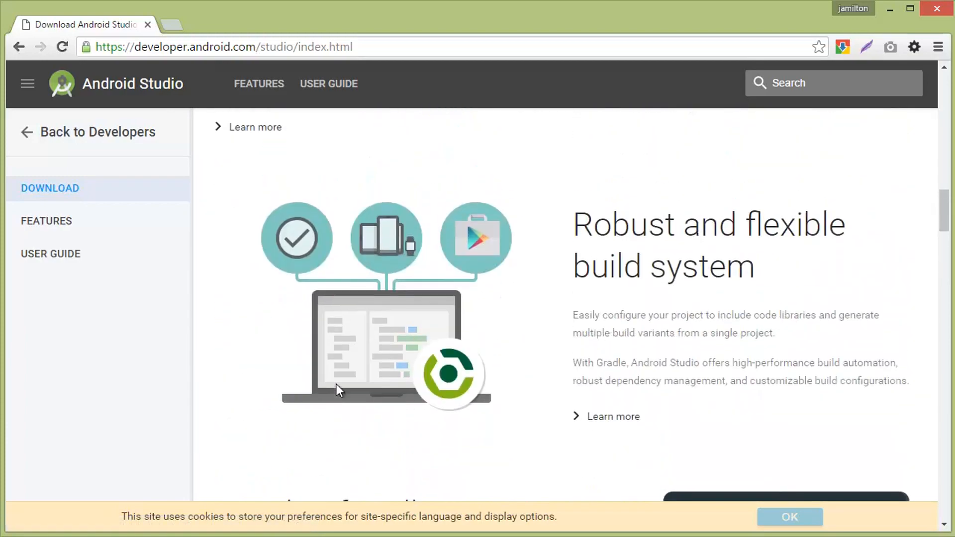
scroll(337, 384, up, 10)
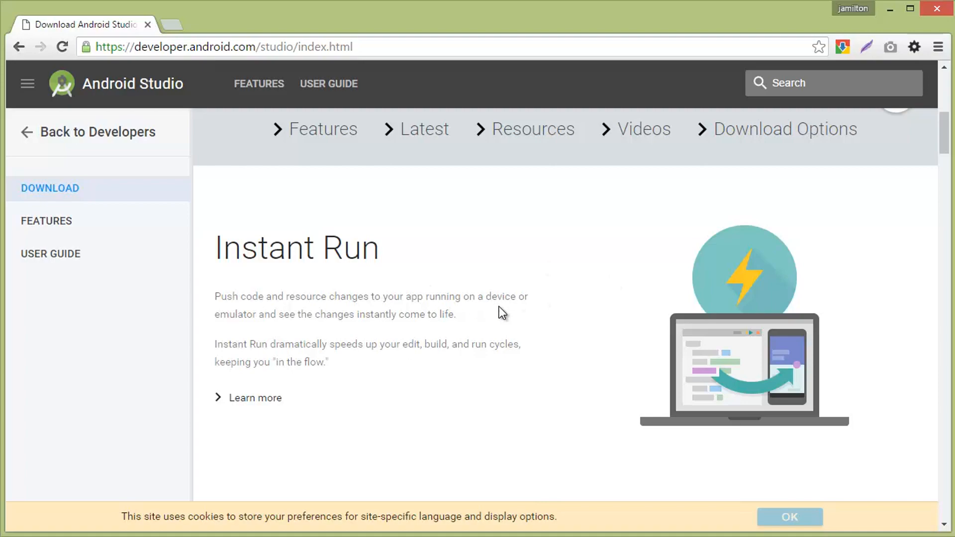
scroll(683, 320, down, 12)
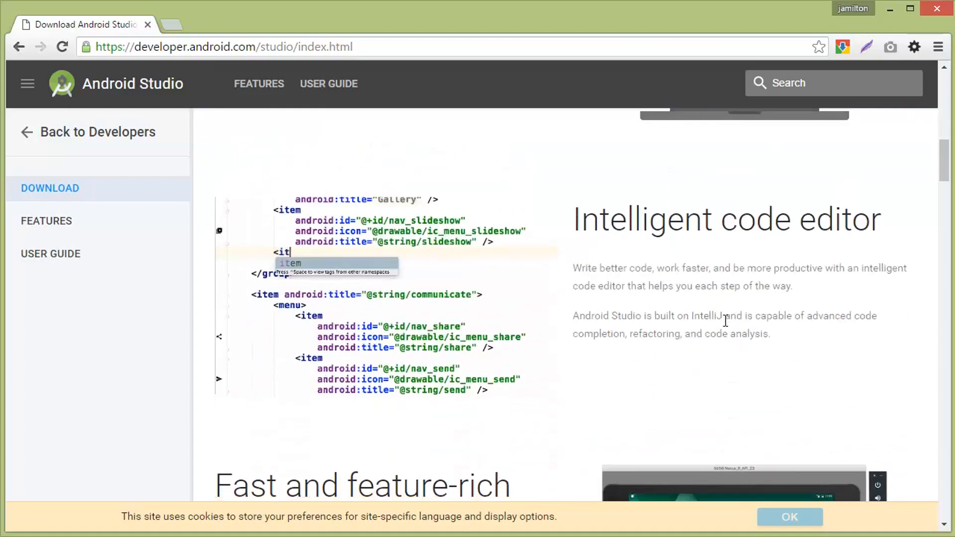
scroll(725, 321, up, 15)
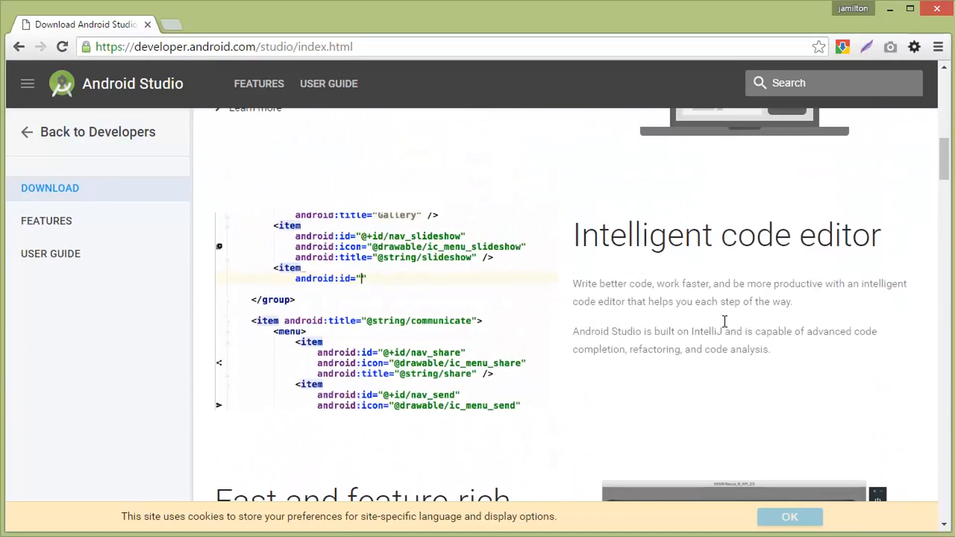
scroll(723, 322, up, 1)
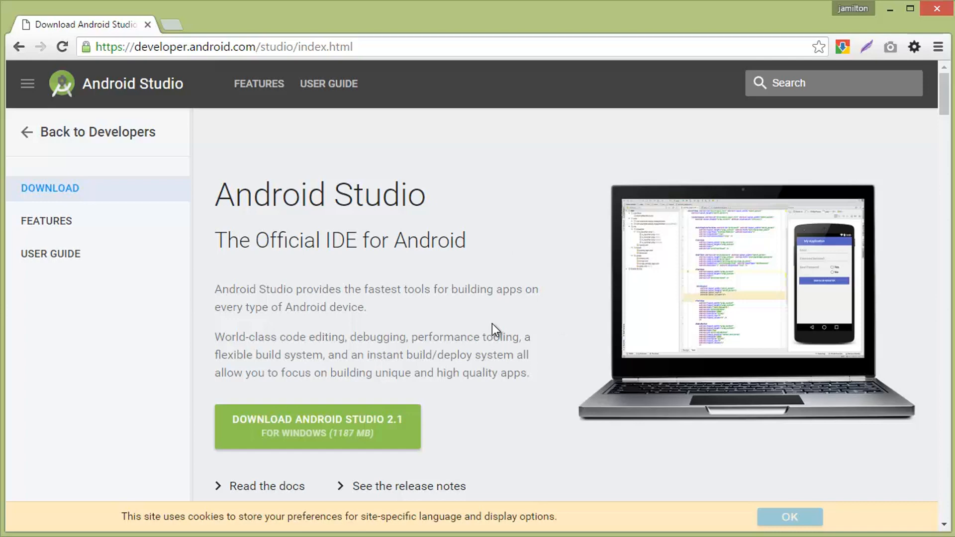
scroll(492, 323, down, 2)
scroll(397, 294, up, 1)
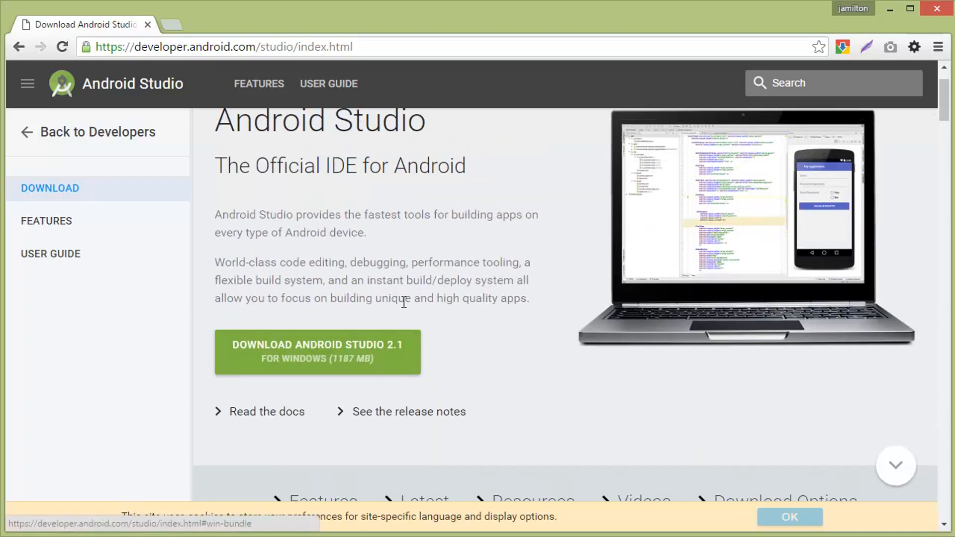
click(329, 370)
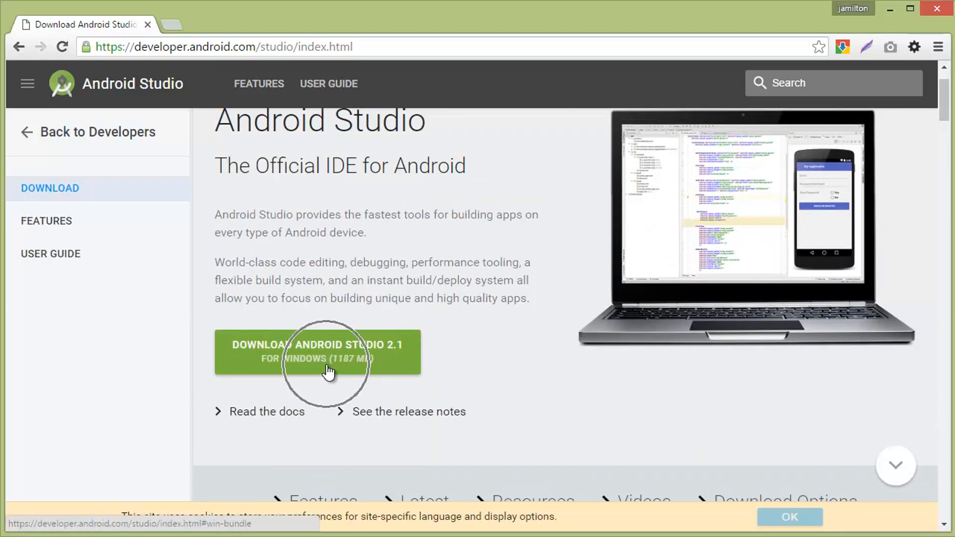
click(329, 369)
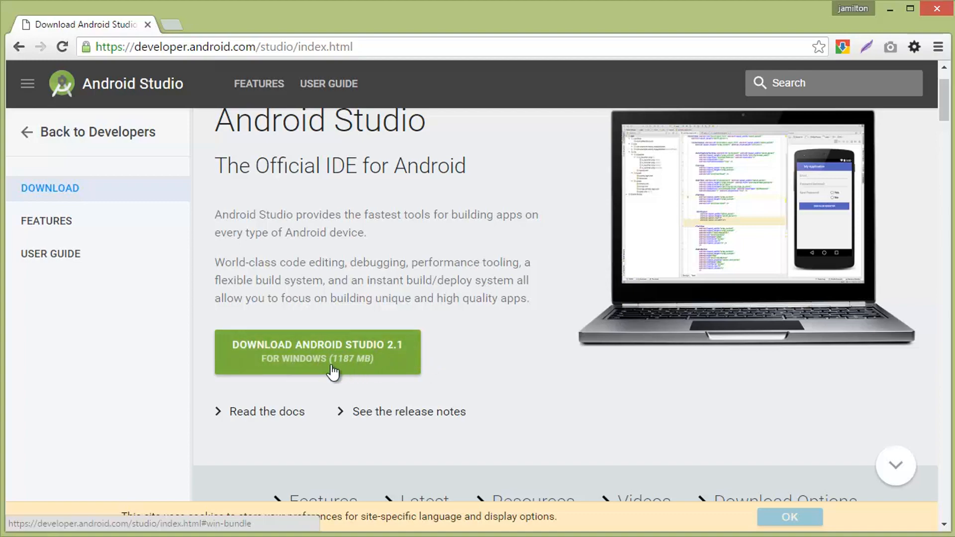
click(360, 361)
- Agree to the terms and conditions and download Android Studio 2.1 for Windows
scroll(273, 403, down, 1)
click(144, 443)
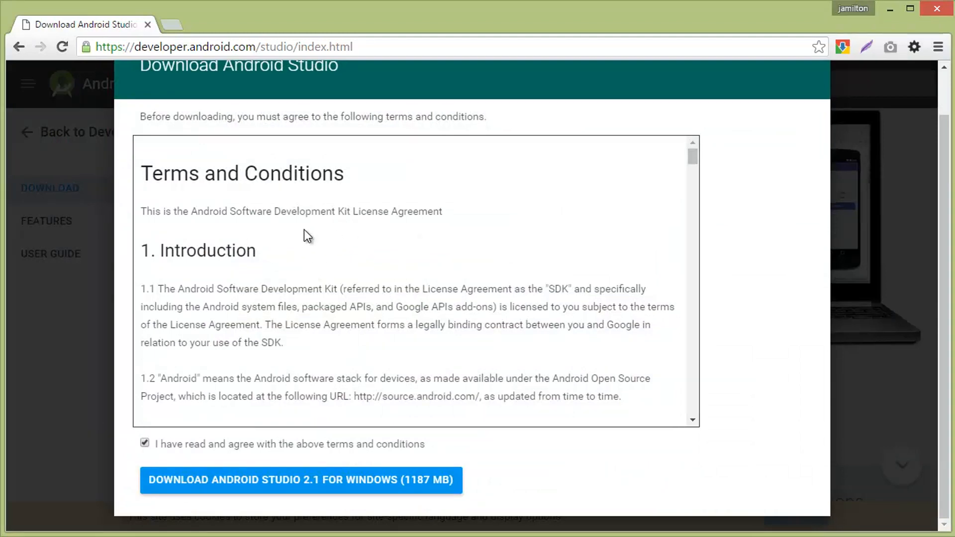
scroll(326, 219, down, 5)
scroll(326, 220, up, 10)
scroll(707, 296, down, 2)
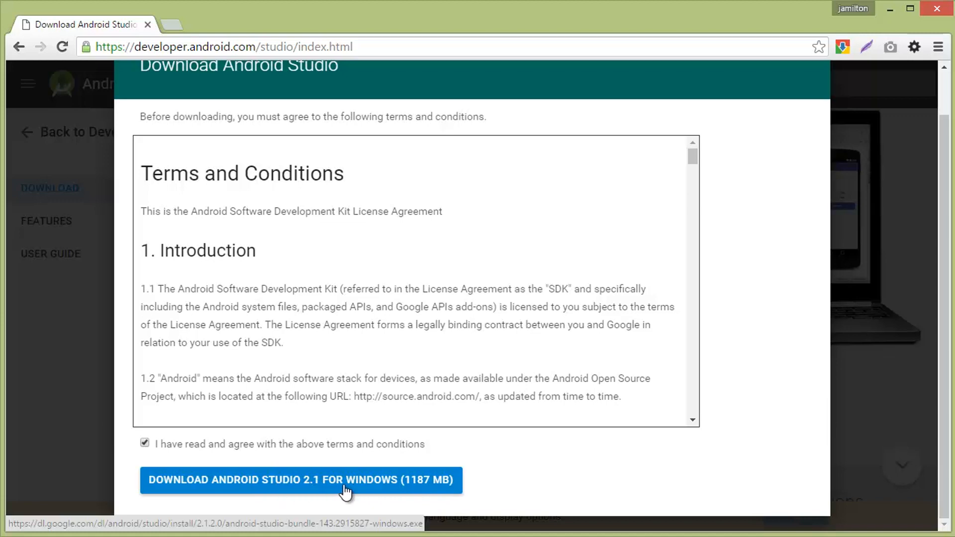
click(378, 478)
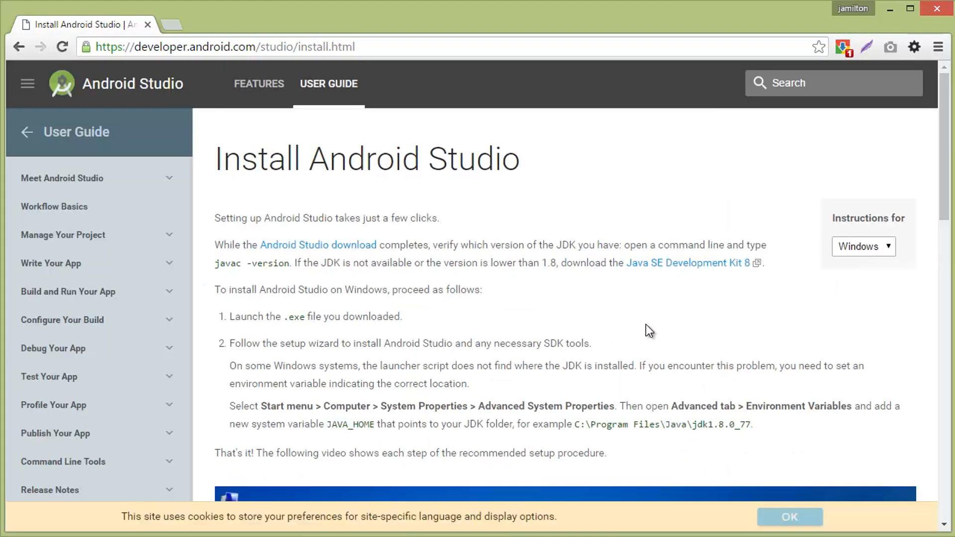
- Review the installation instructions, then minimize the browser and run android-studio-bundle-143.2915827-windows.exe from the desktop as administrator, allowing it to make changes
scroll(632, 321, down, 5)
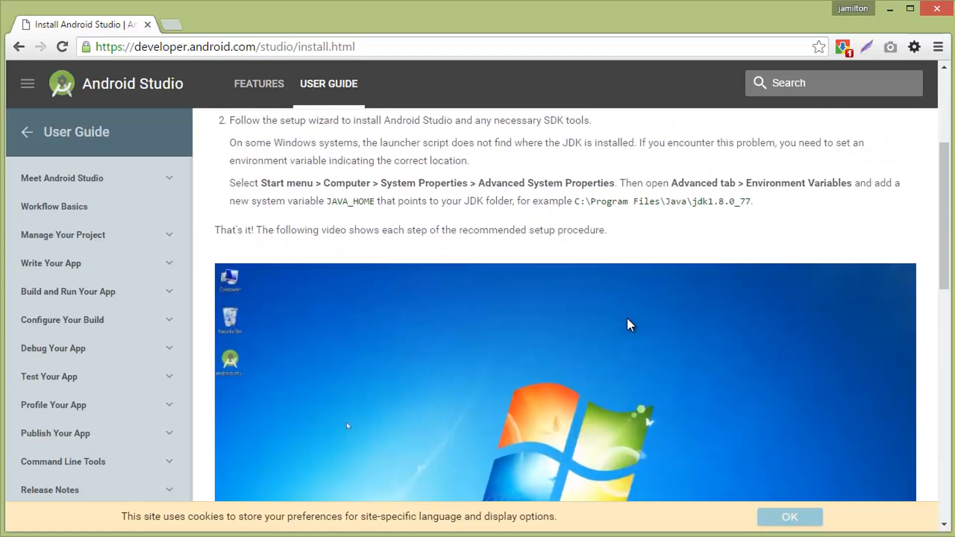
scroll(628, 321, down, 5)
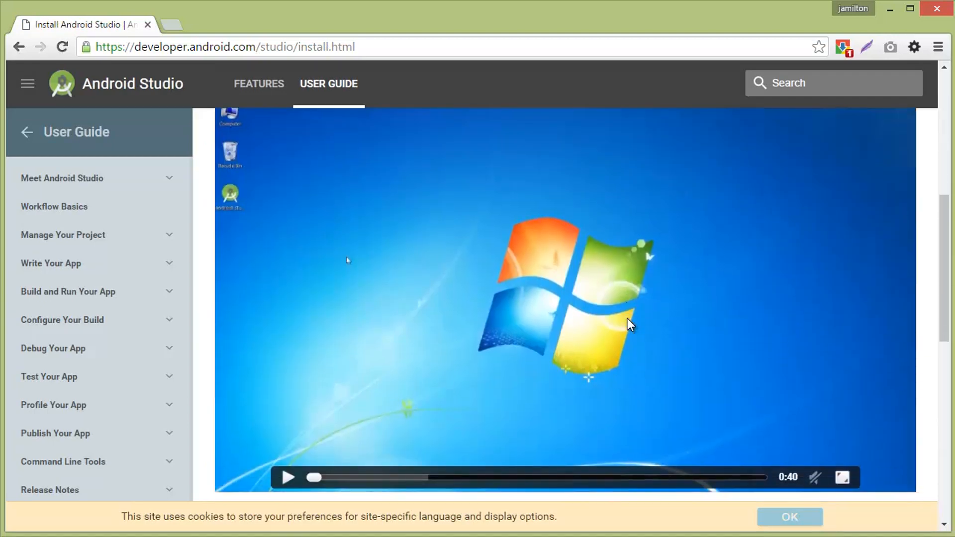
scroll(628, 321, up, 5)
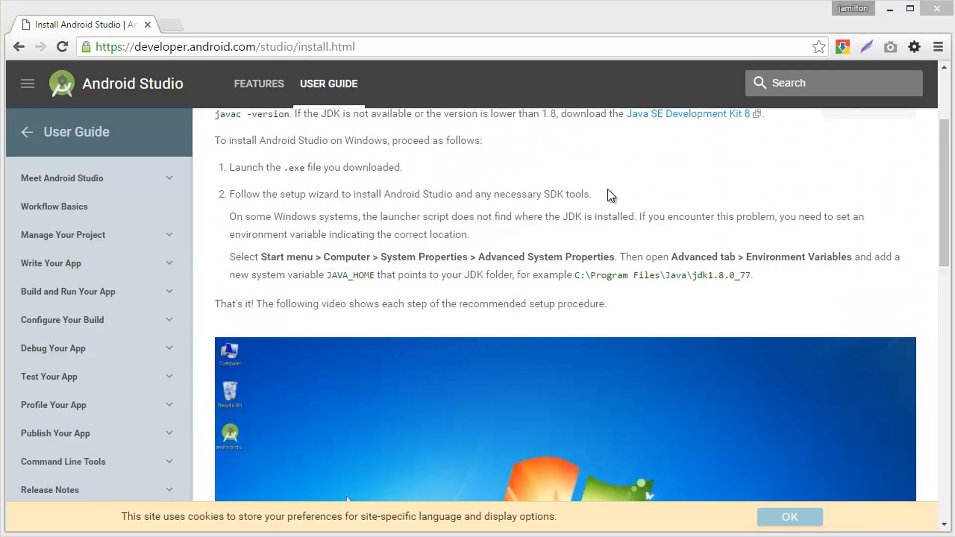
click(891, 10)
click(30, 104)
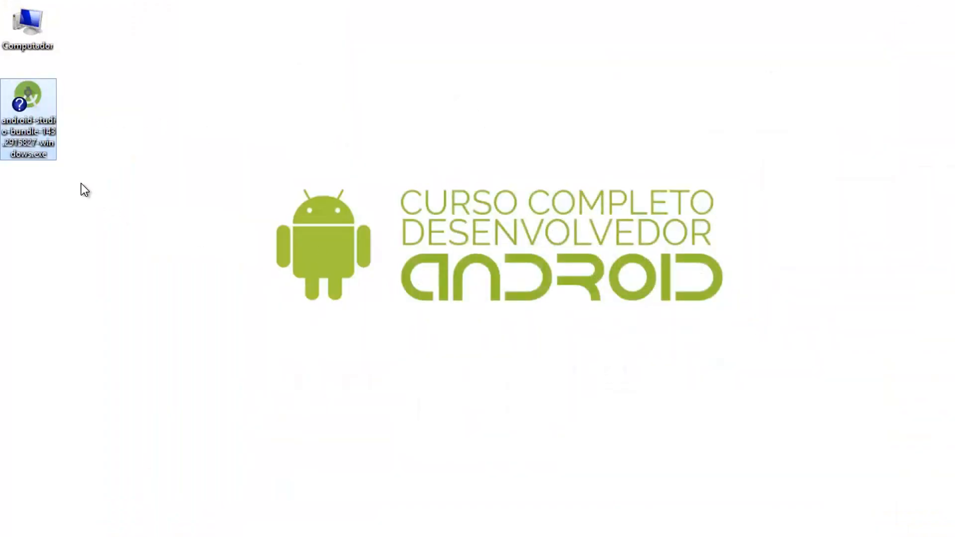
right_click(27, 106)
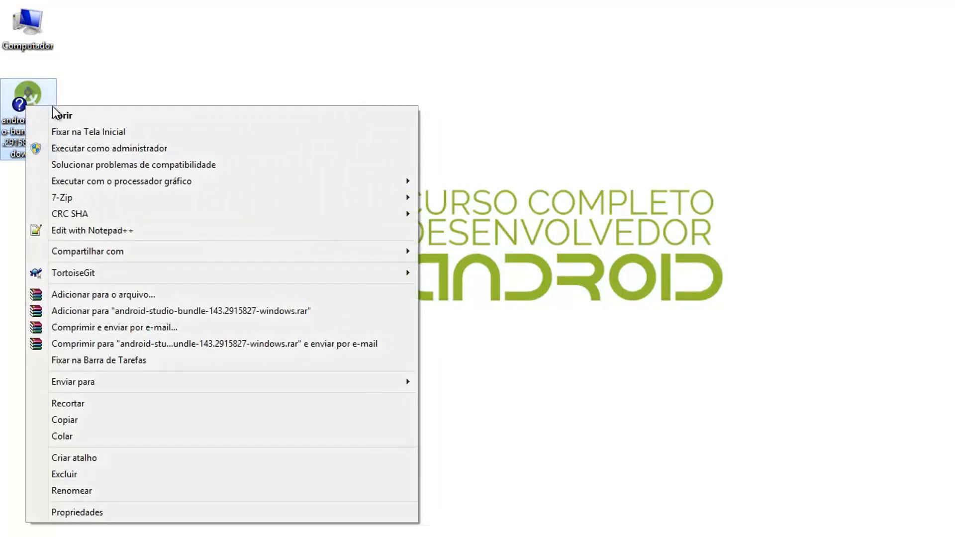
click(146, 151)
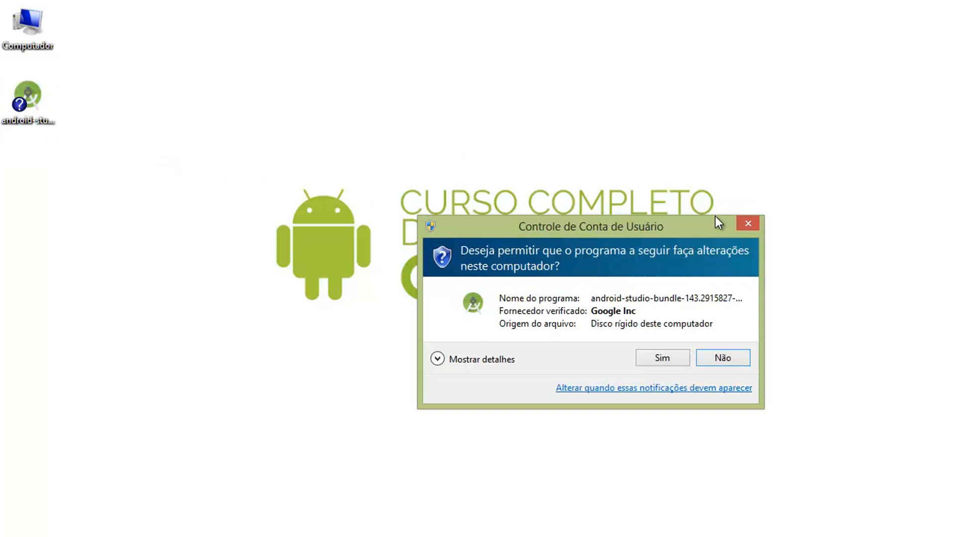
drag(653, 225, 581, 146)
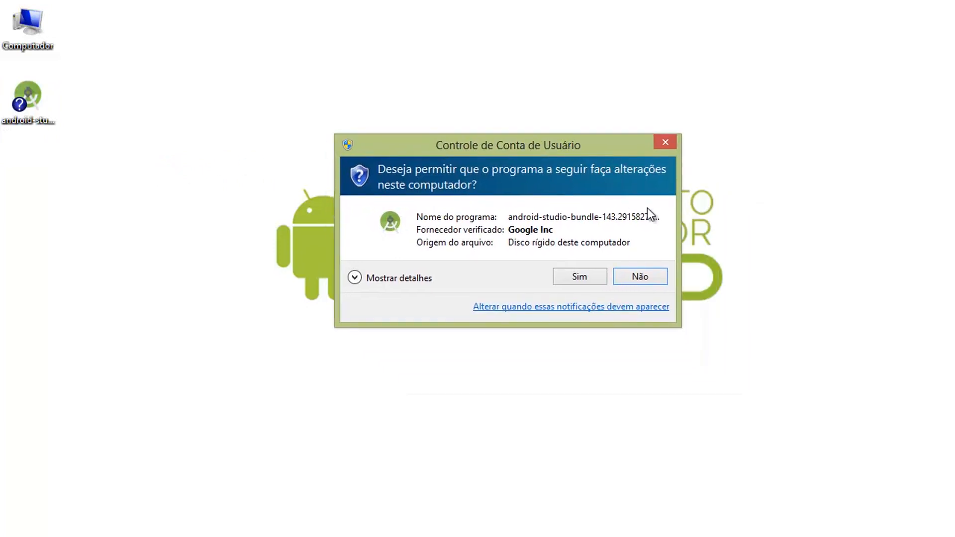
click(581, 276)
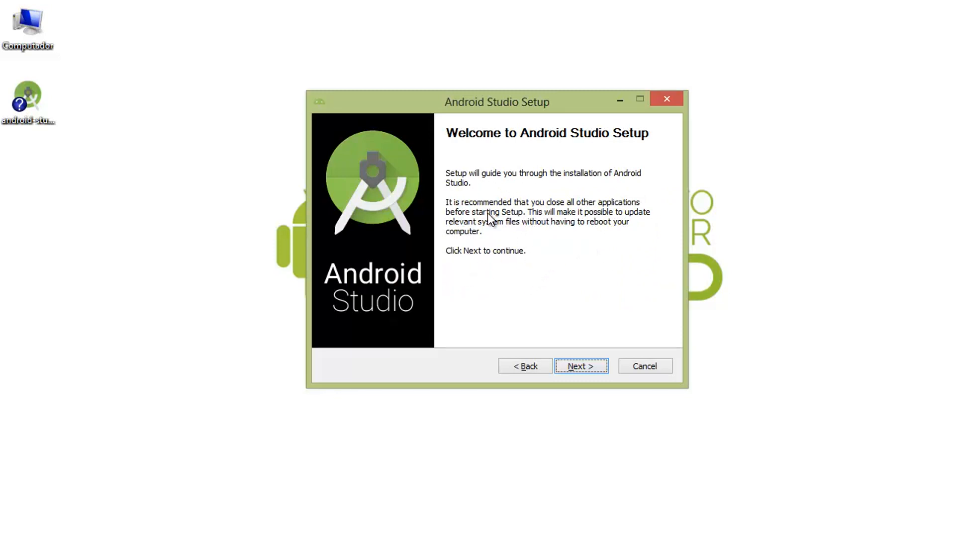
- Continue the setup with the Android Studio, Android SDK and Android Virtual Device components included and accept the license agreement
click(584, 363)
mouse_move(503, 242)
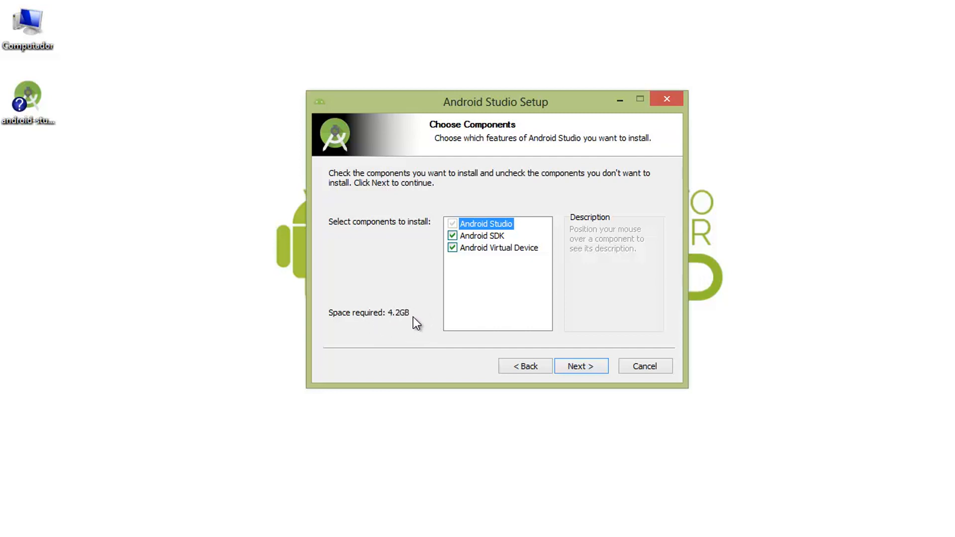
click(583, 368)
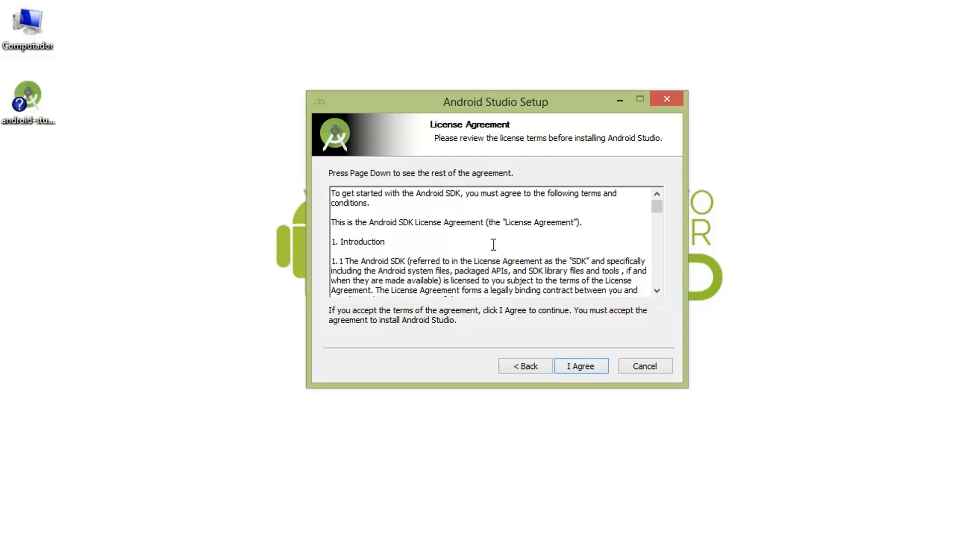
click(581, 366)
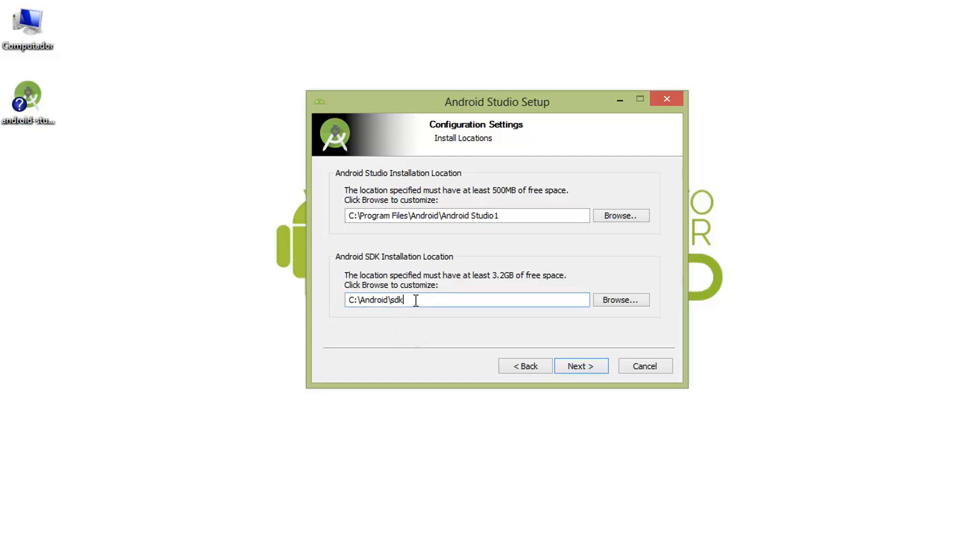
- Review the Android SDK installation location C:\Android\sdk and accept the install locations for Android Studio and the SDK
drag(418, 300, 327, 303)
click(431, 300)
drag(415, 300, 319, 304)
click(413, 301)
drag(430, 300, 283, 303)
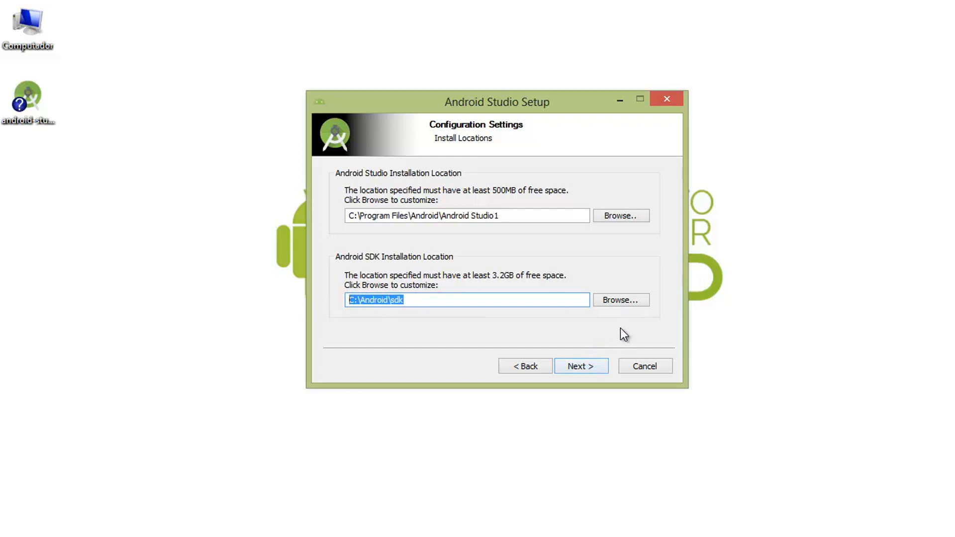
click(409, 301)
drag(429, 298, 344, 303)
click(403, 300)
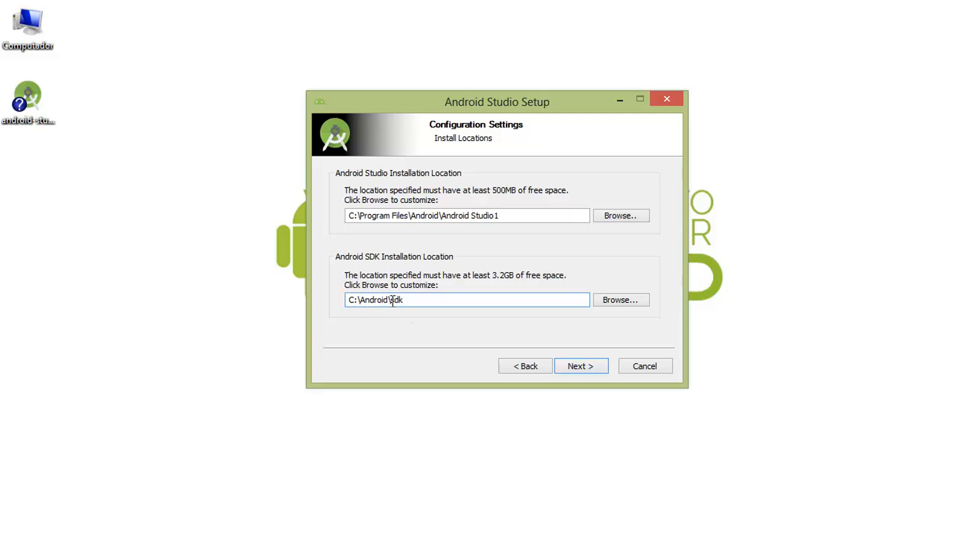
drag(434, 299, 310, 303)
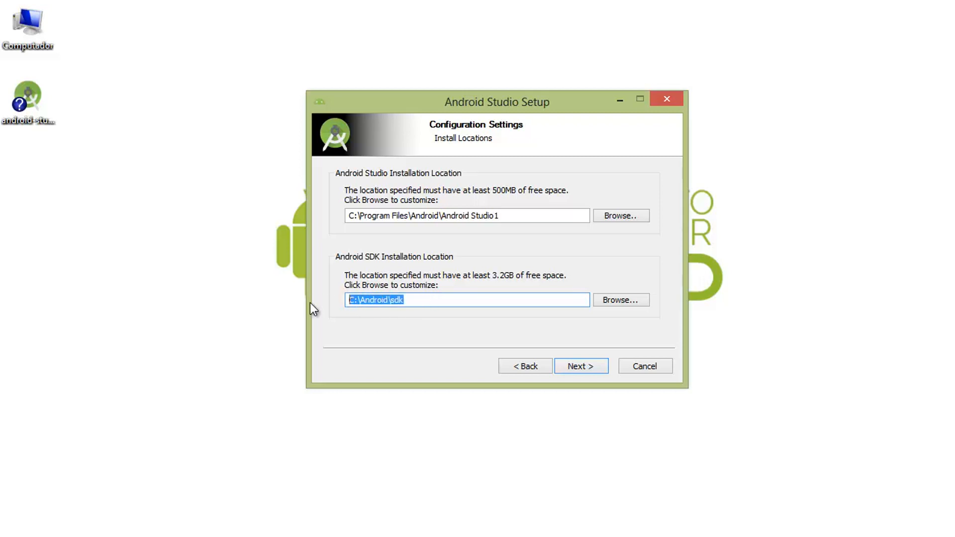
click(418, 300)
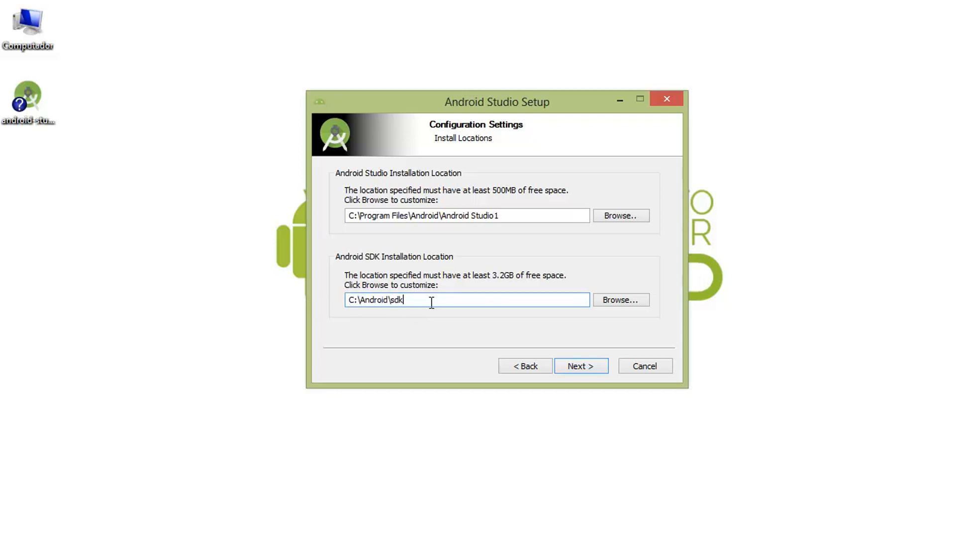
drag(431, 300, 314, 311)
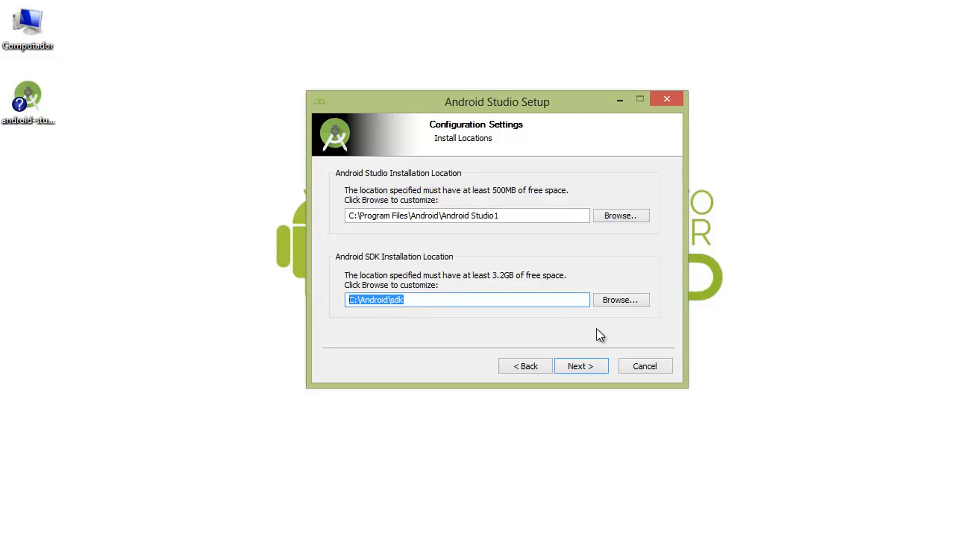
click(578, 362)
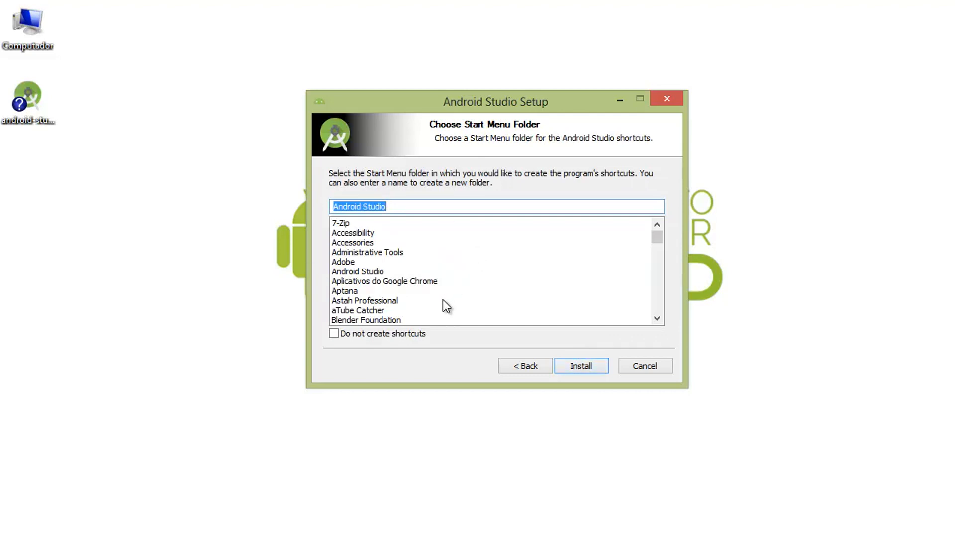
- Keep shortcut creation enabled in the Android Studio Start menu folder and start the installation
click(359, 336)
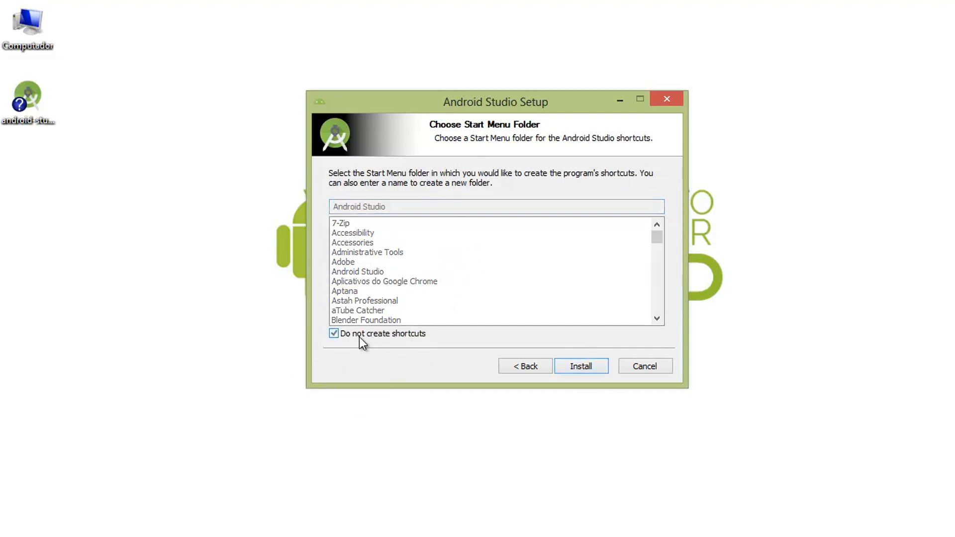
click(363, 334)
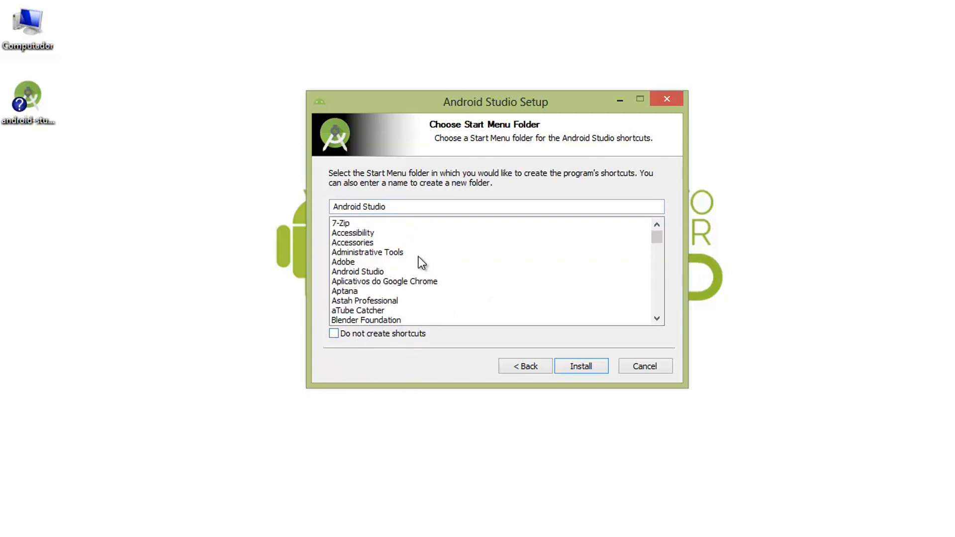
click(590, 365)
drag(458, 100, 448, 79)
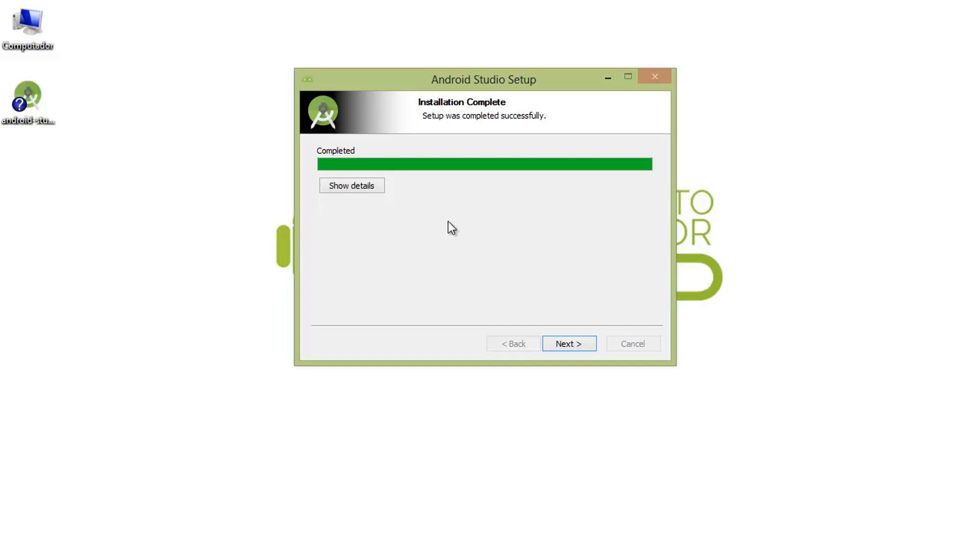
- Finish the setup with Start Android Studio enabled and choose not to import settings from a previous version
click(576, 343)
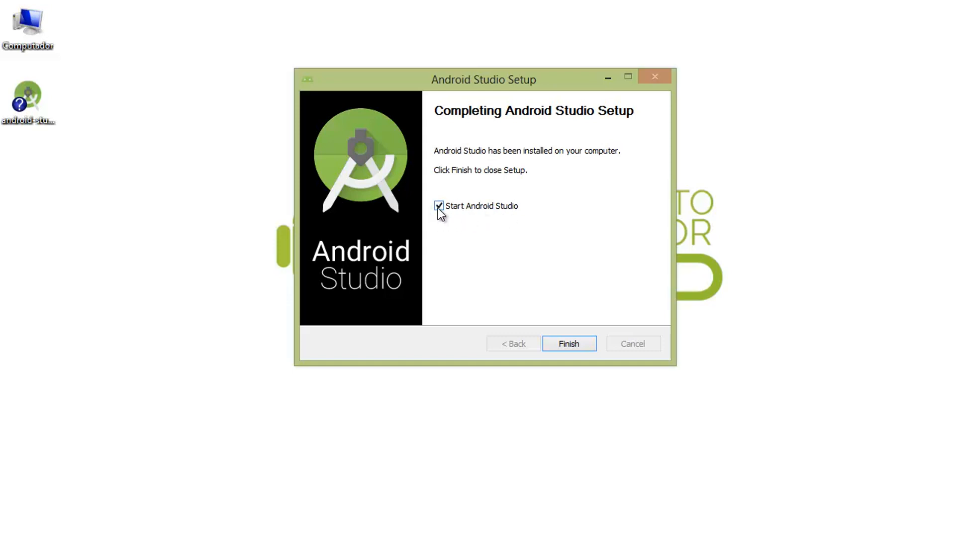
click(566, 345)
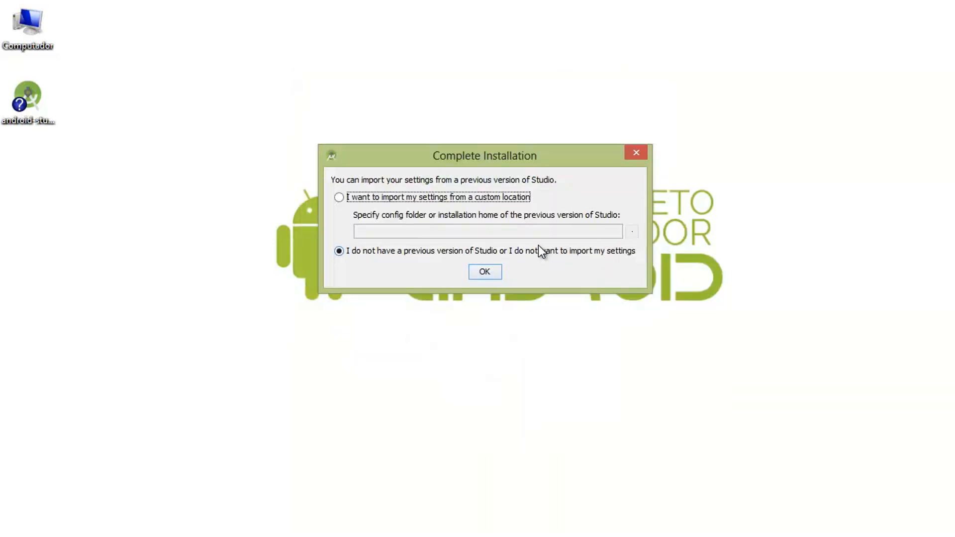
mouse_move(501, 154)
mouse_down()
mouse_move(484, 127)
mouse_move(494, 154)
mouse_up()
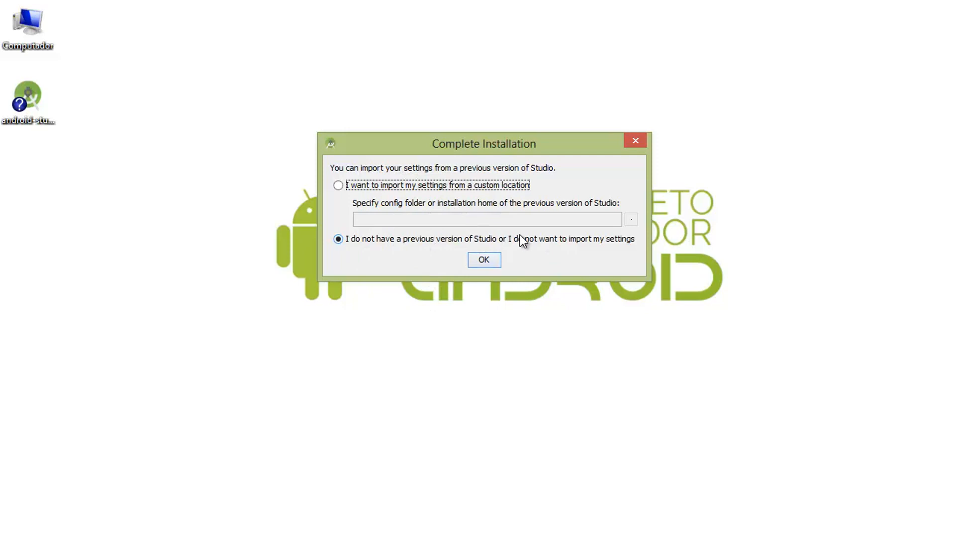
click(491, 260)
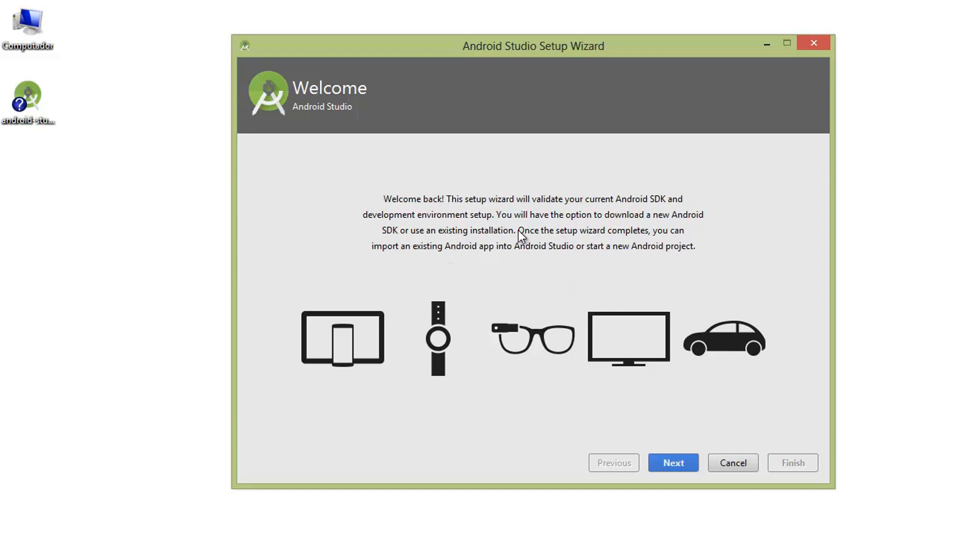
- Proceed through the setup wizard's welcome page with the Standard install type
click(676, 464)
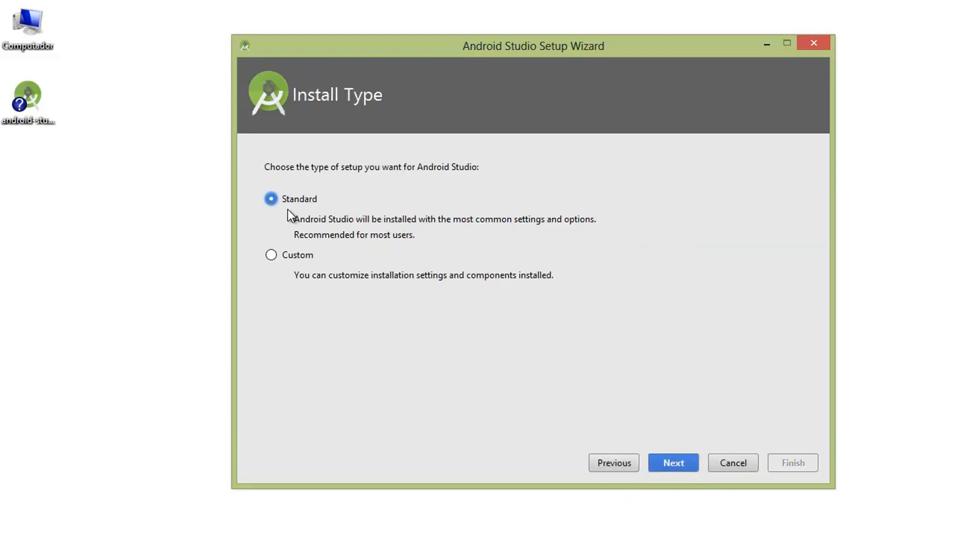
key(ctrl)
key(ctrl)
click(666, 464)
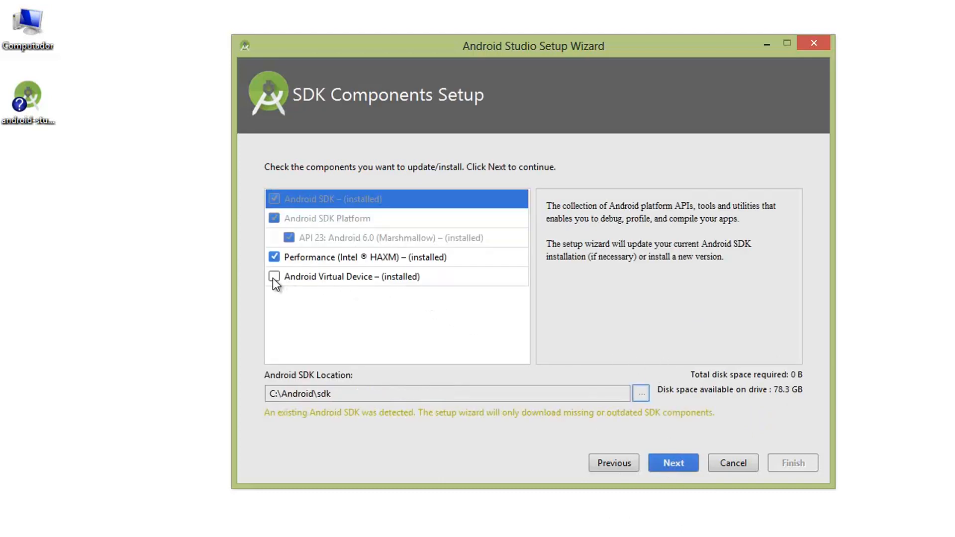
- Include the Android Virtual Device component and keep C:\Android\sdk as the Android SDK location
click(271, 277)
click(275, 277)
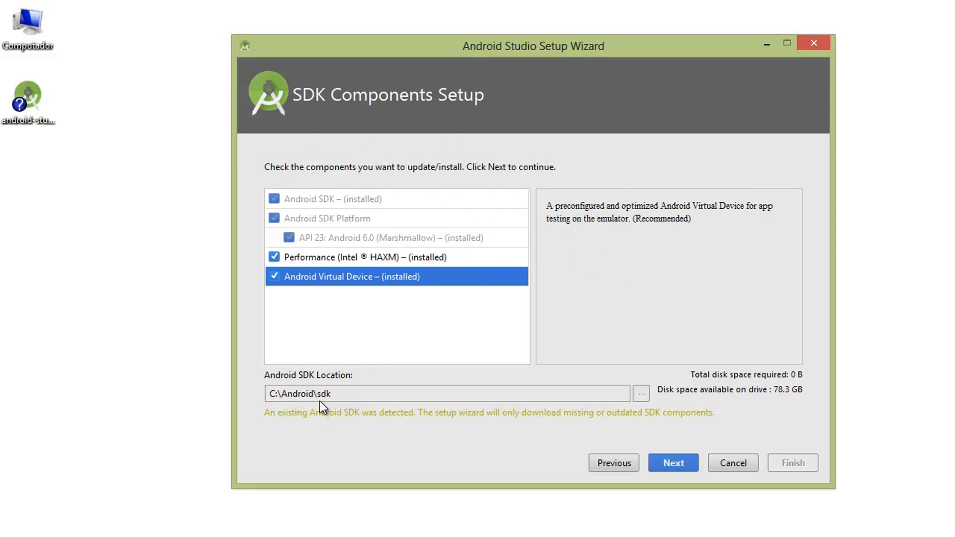
key(ctrl)
key(ctrl)
key(ctrl)
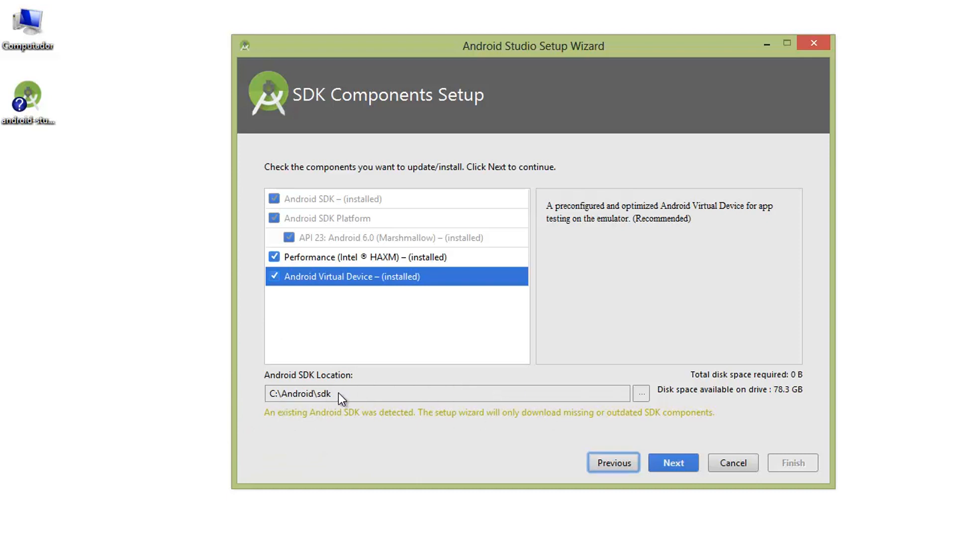
key(ctrl)
key(ctrl)
key(ctrl)
key(ctrl)
- Confirm the verified installation settings, download the SDK components and finish the setup wizard
click(668, 463)
key(ctrl)
click(668, 462)
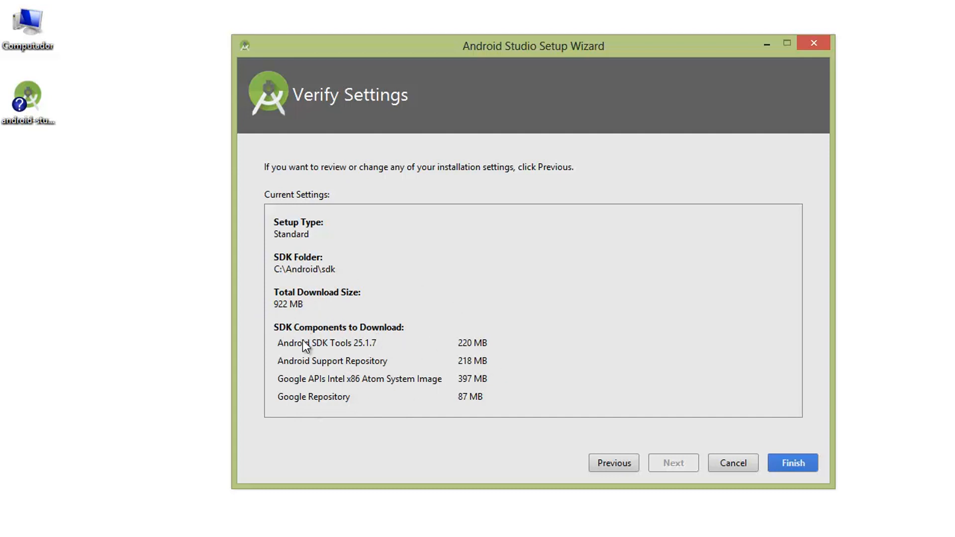
click(795, 462)
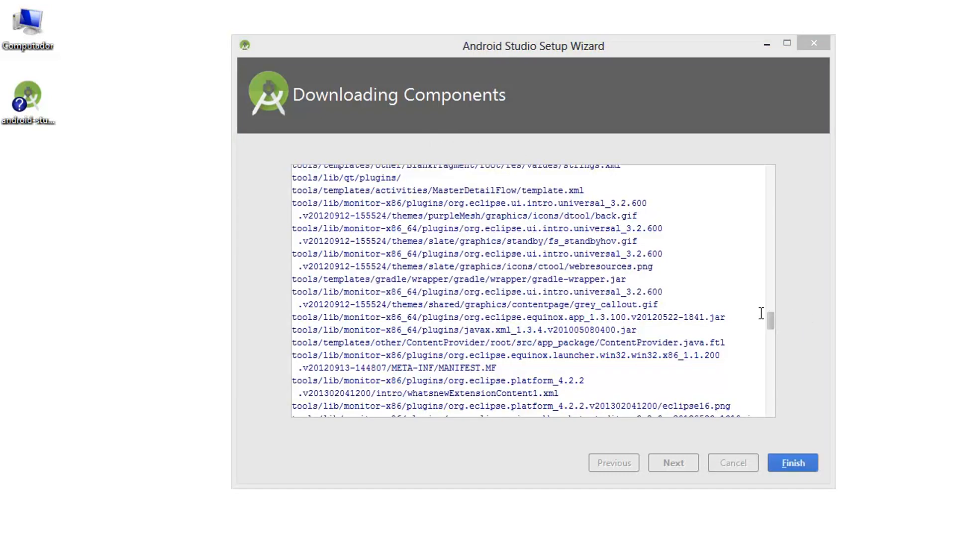
click(792, 463)
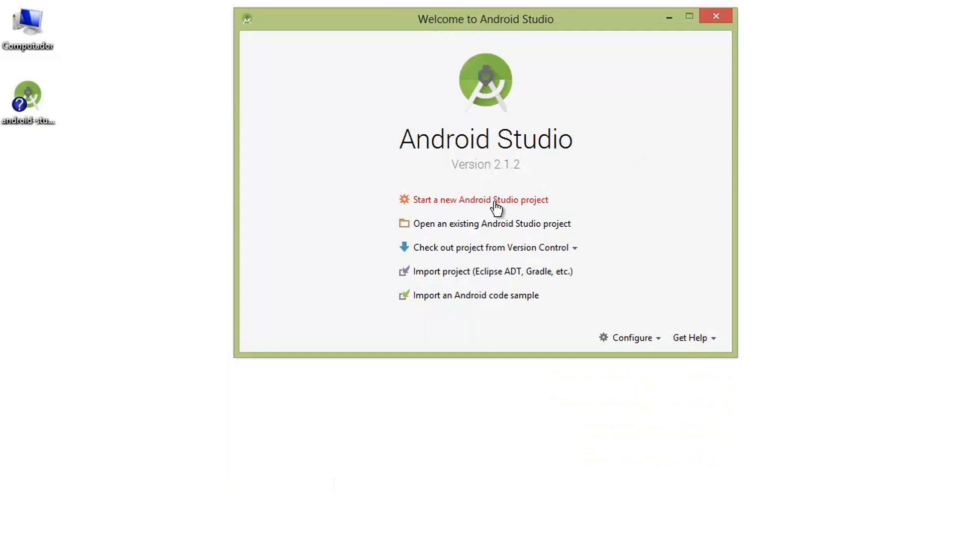
- Open the default settings from the welcome window and set the interface theme to Darcula
click(485, 229)
click(457, 202)
click(631, 345)
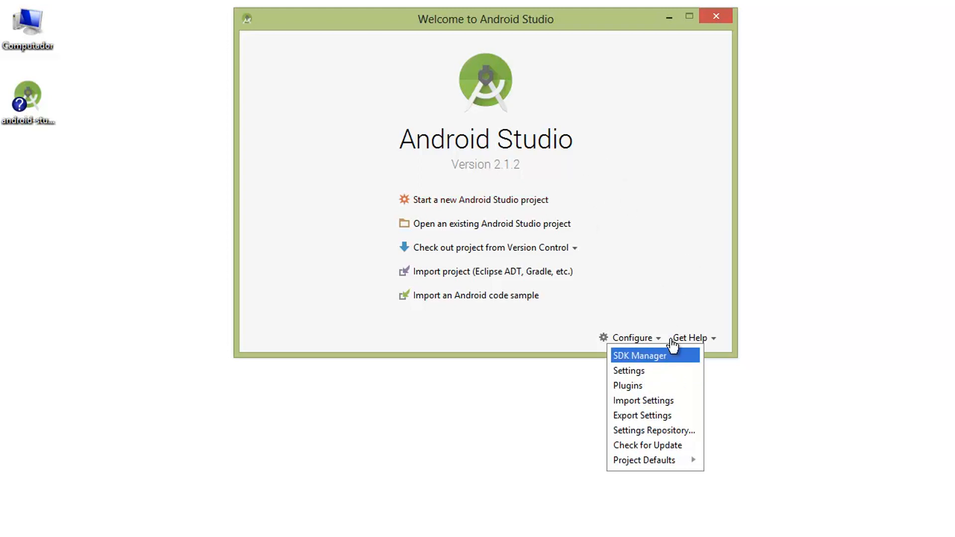
click(635, 377)
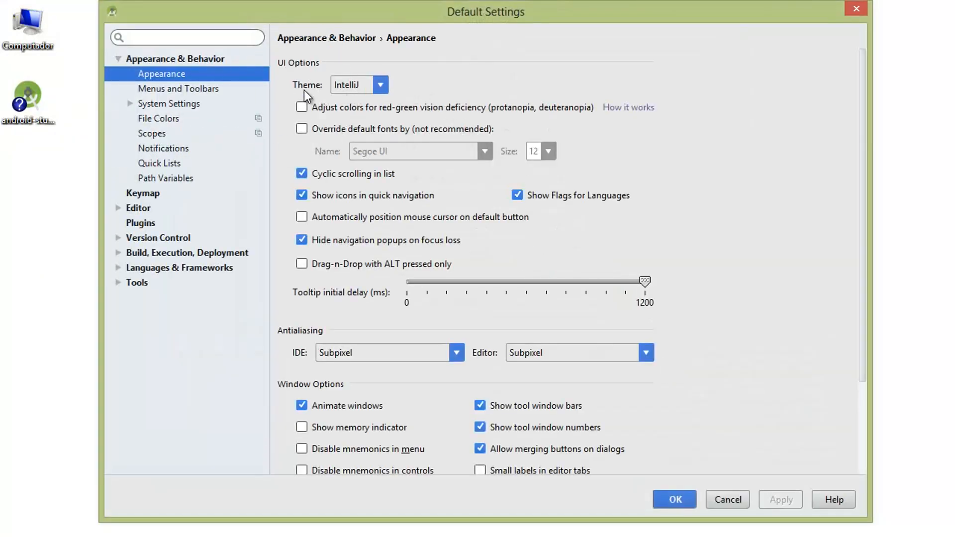
click(381, 85)
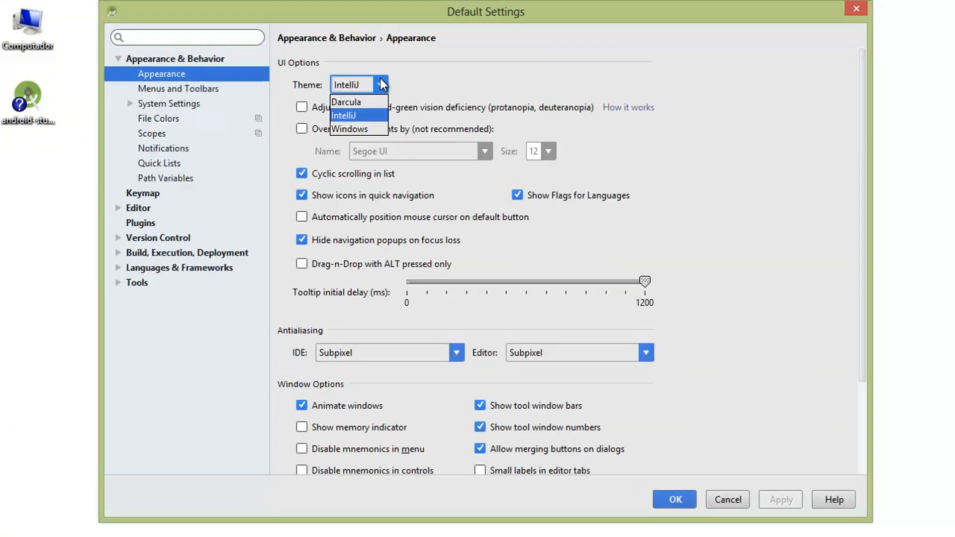
click(368, 104)
click(356, 119)
click(377, 85)
click(368, 103)
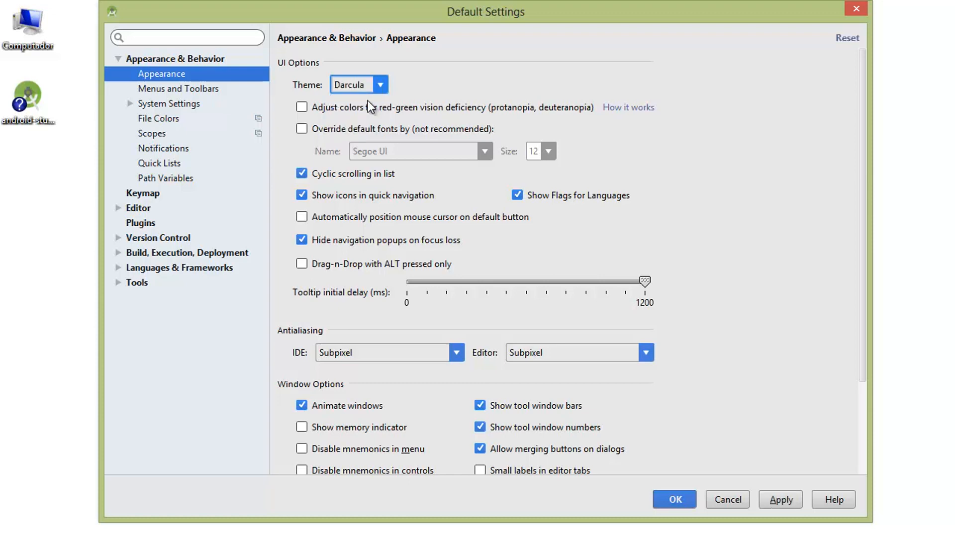
click(675, 499)
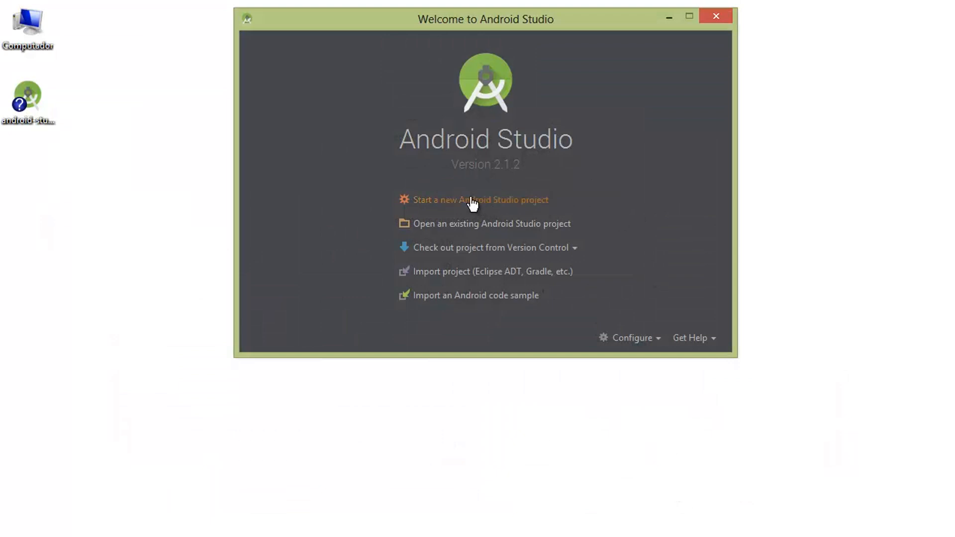
- Start a new Android Studio project named PrimeiroProjeto with the company domain com.cursoandroid.primeiroprojeto
key(ctrl)
key(ctrl)
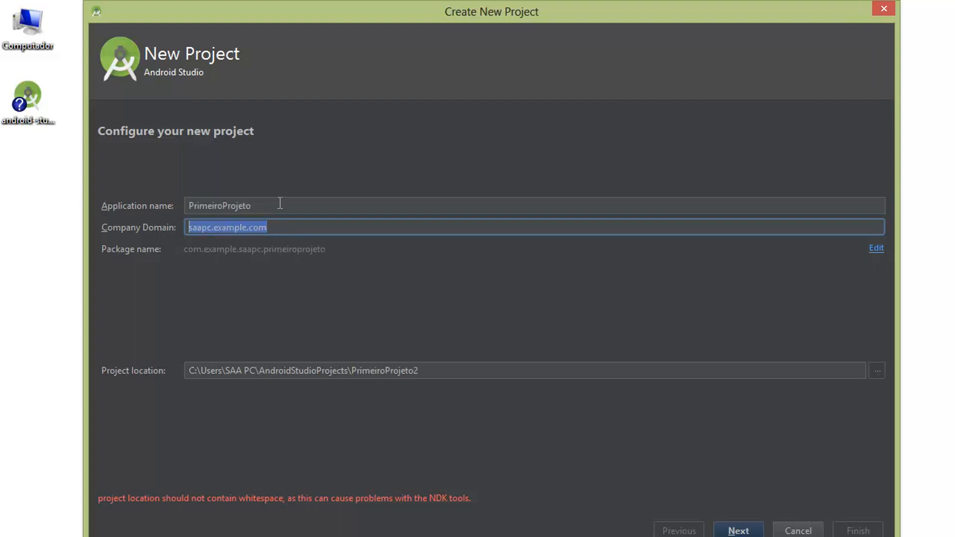
key(shift+Tab)
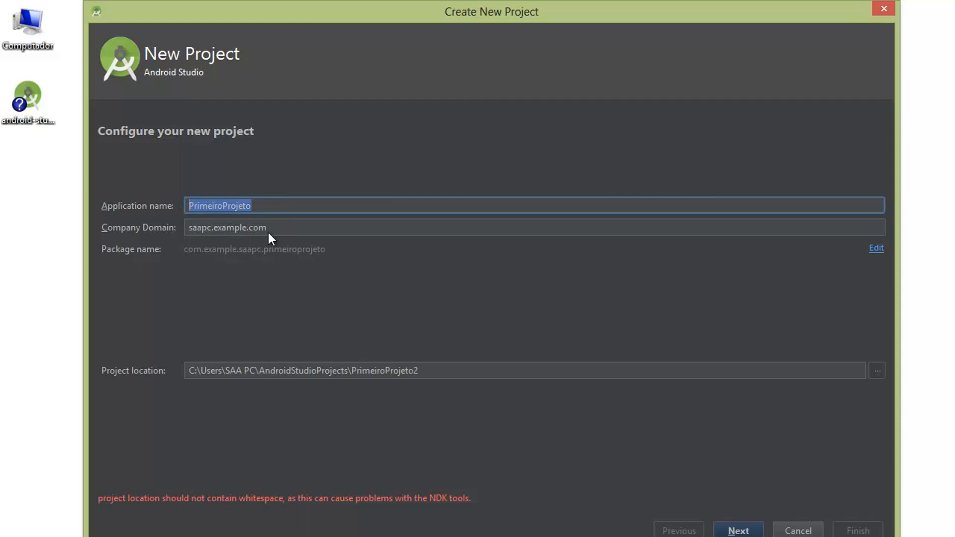
click(294, 231)
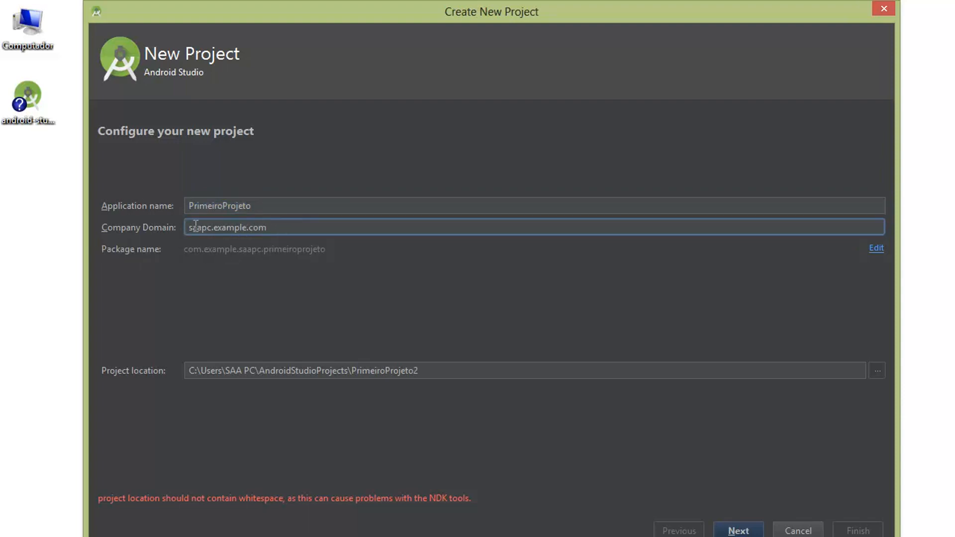
drag(298, 226, 108, 232)
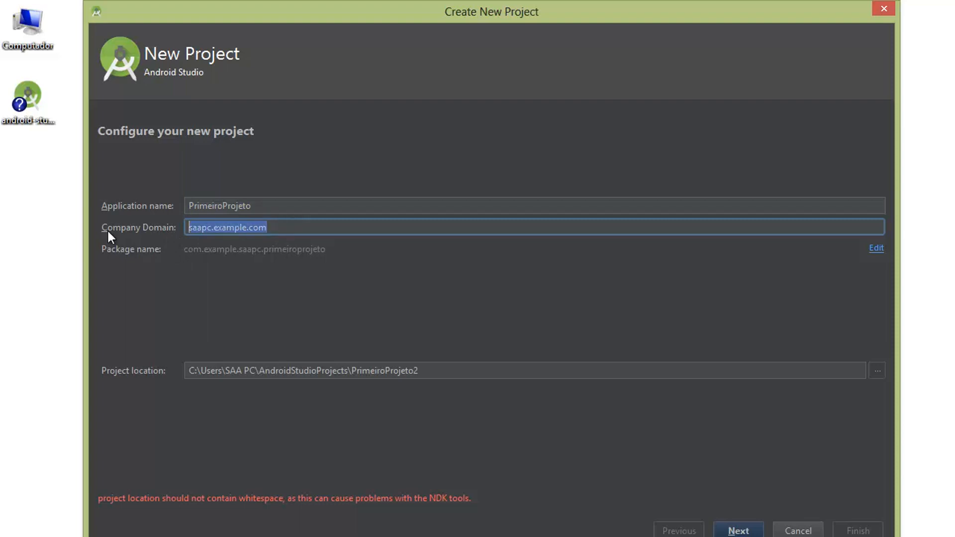
key(BackSpace)
text(com.cursoandroid.primeiroprojeto)
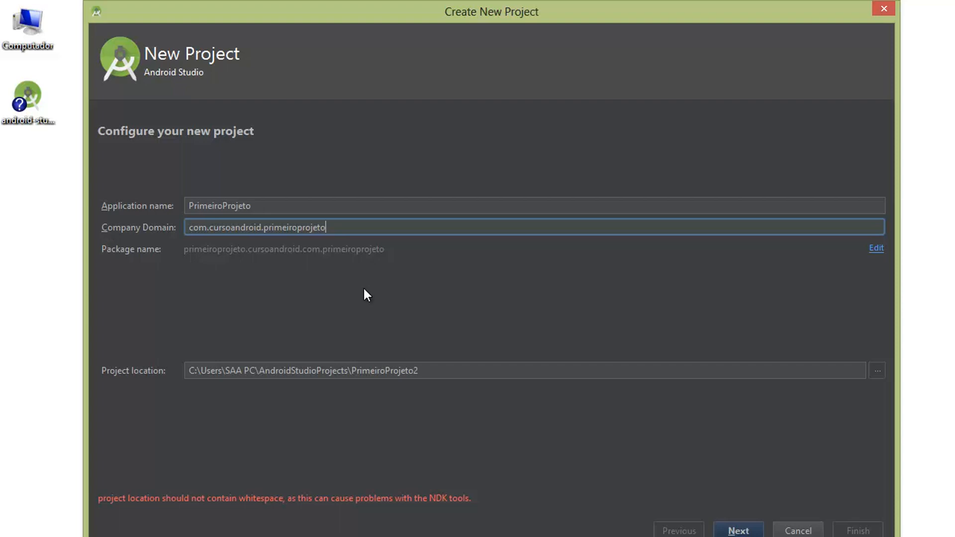
click(743, 523)
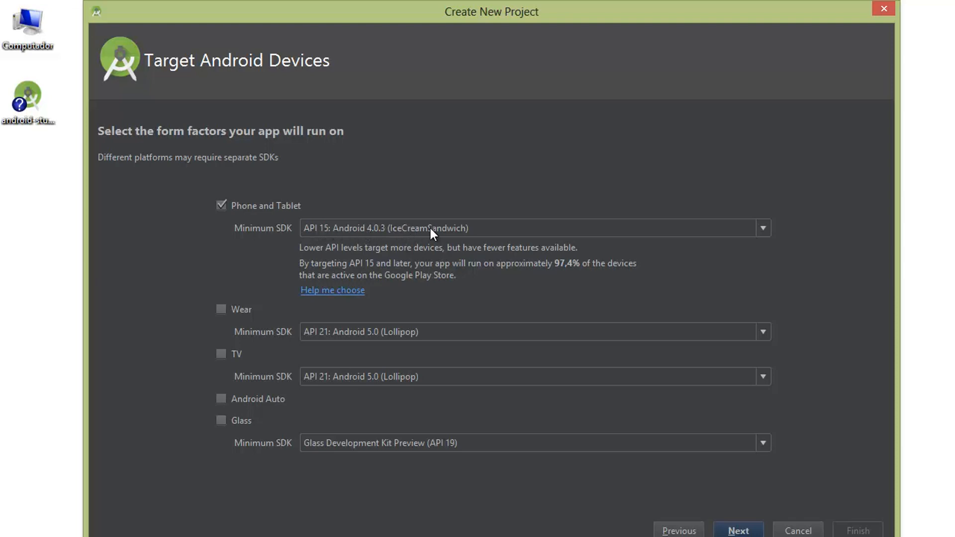
- Consult the Android API version distribution and target Phone and Tablet with minimum SDK API 15: Android 4.0.3 (IceCreamSandwich)
click(337, 293)
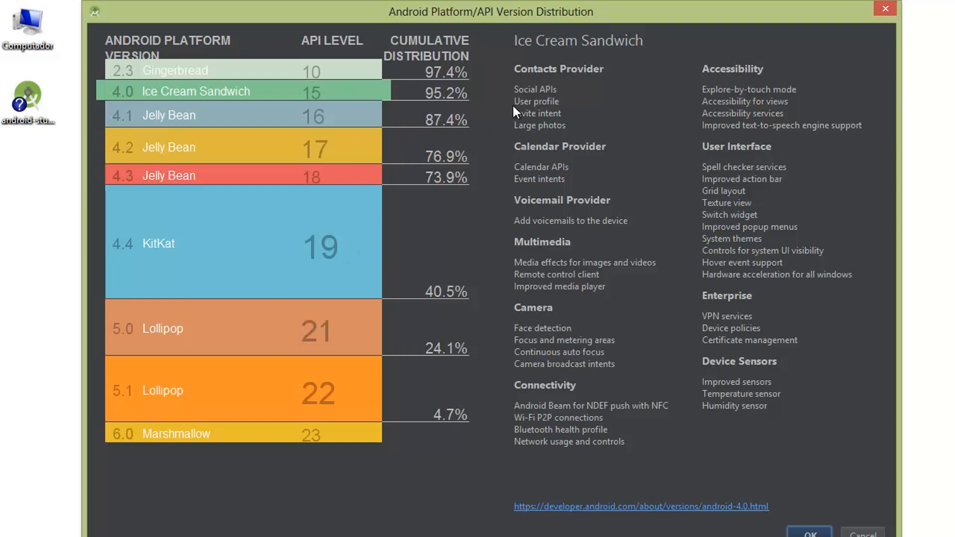
click(883, 10)
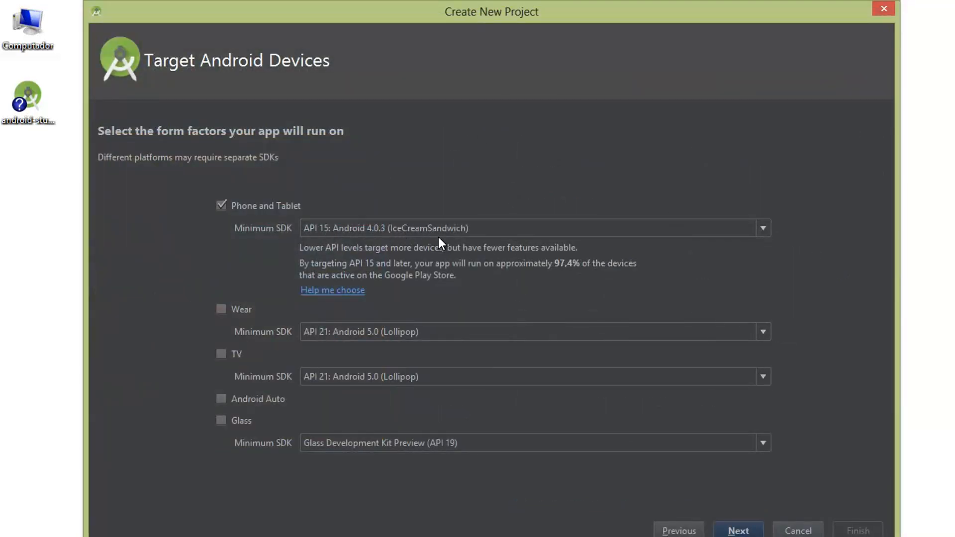
click(747, 532)
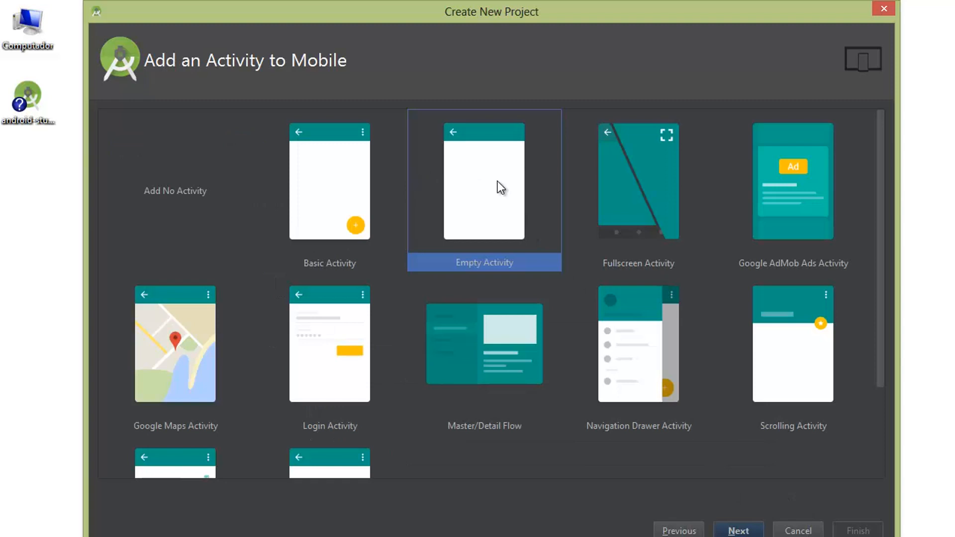
- Look through the mobile activity templates, including Basic, Master/Detail Flow, Navigation Drawer and Login Activity
click(337, 194)
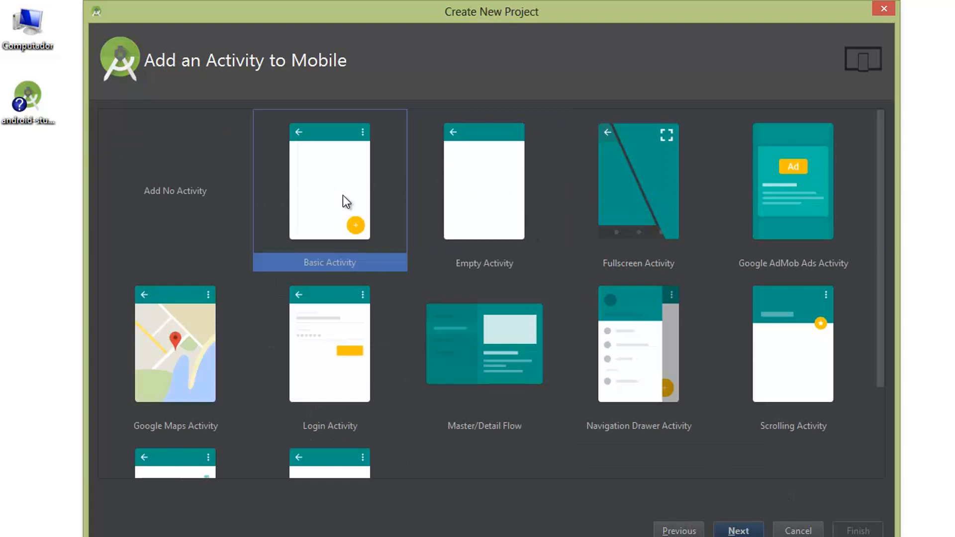
click(474, 184)
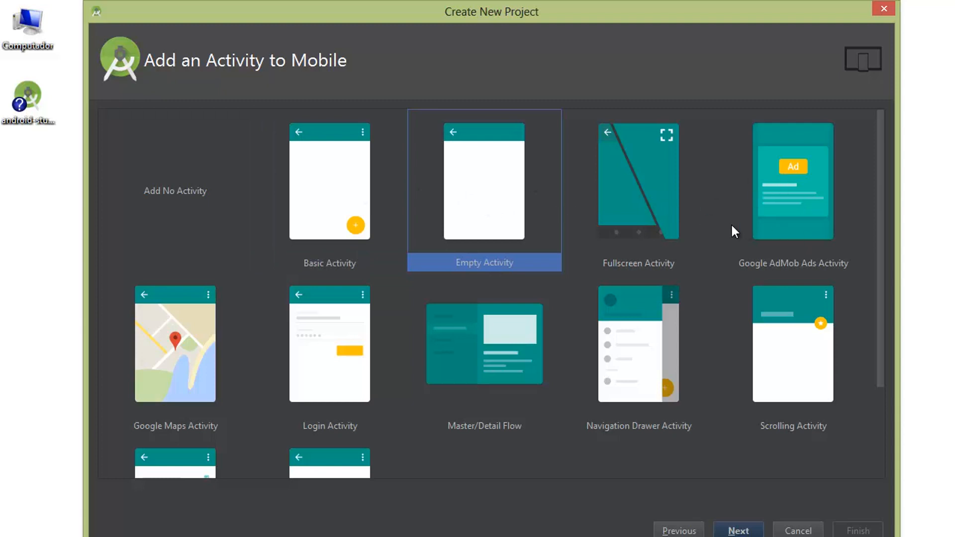
scroll(729, 225, down, 3)
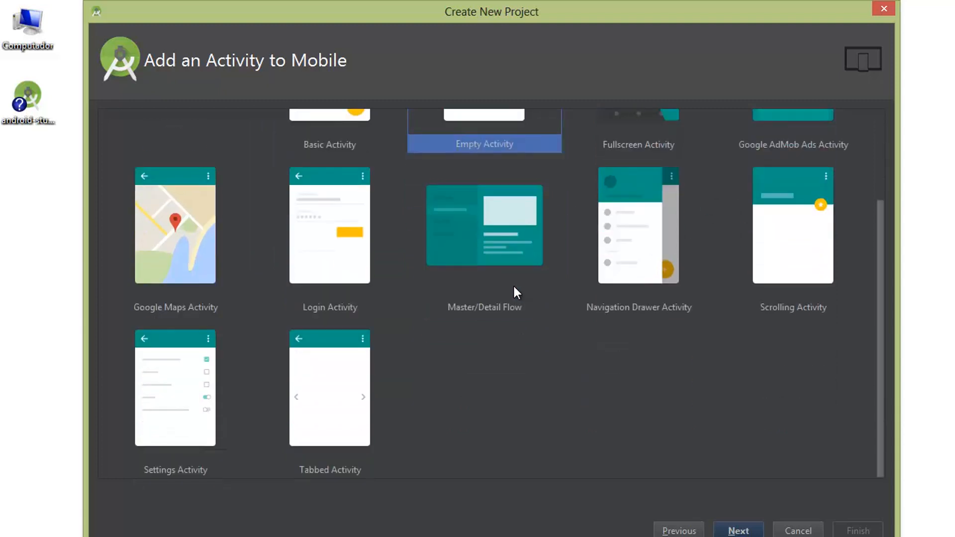
scroll(328, 328, up, 1)
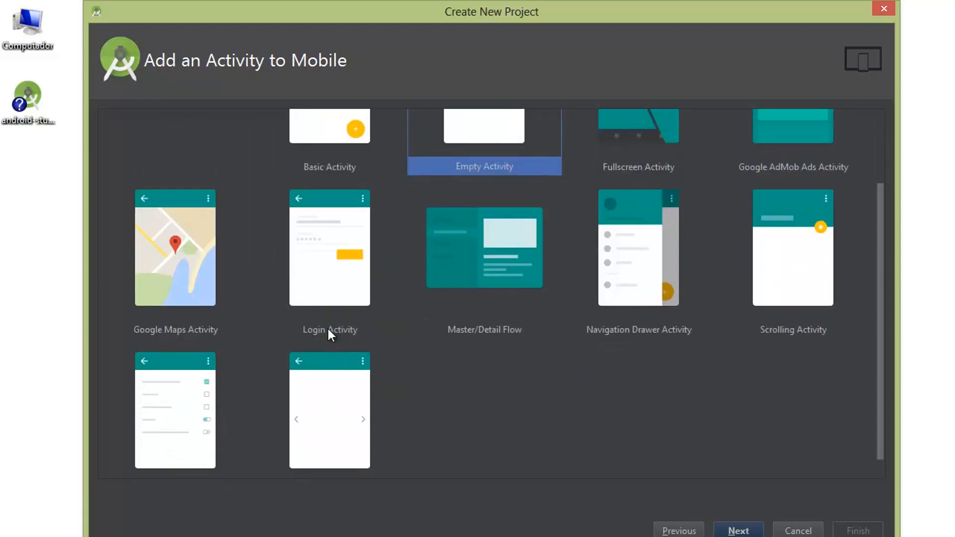
scroll(327, 327, up, 1)
click(476, 284)
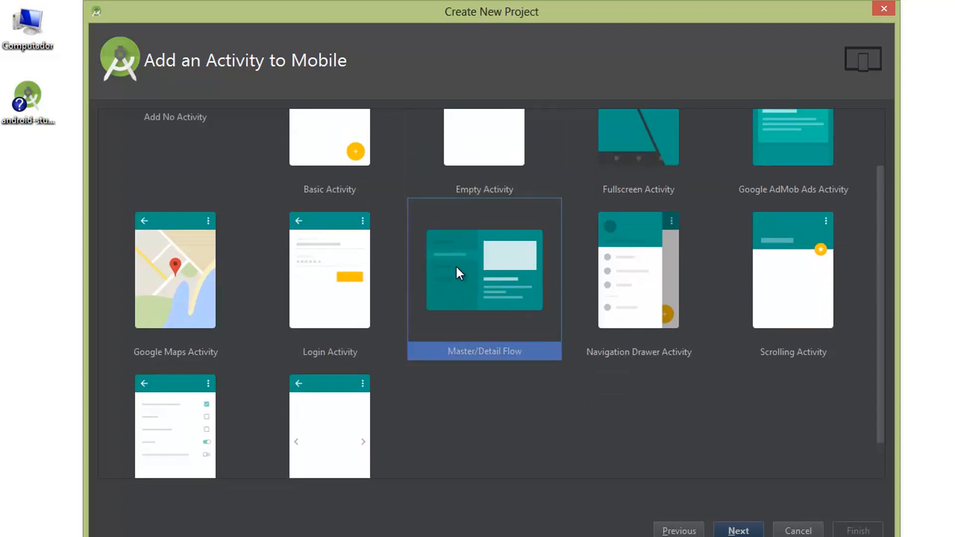
click(647, 319)
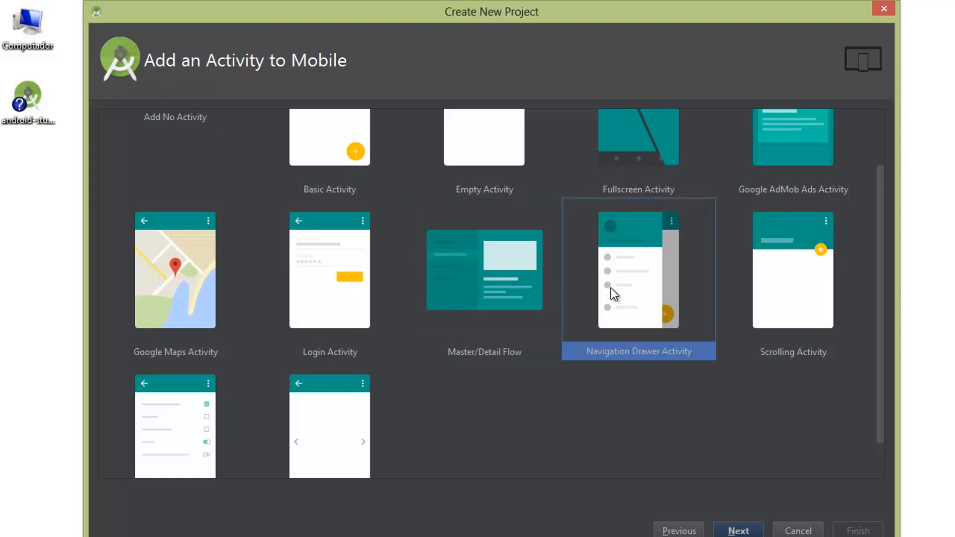
click(309, 228)
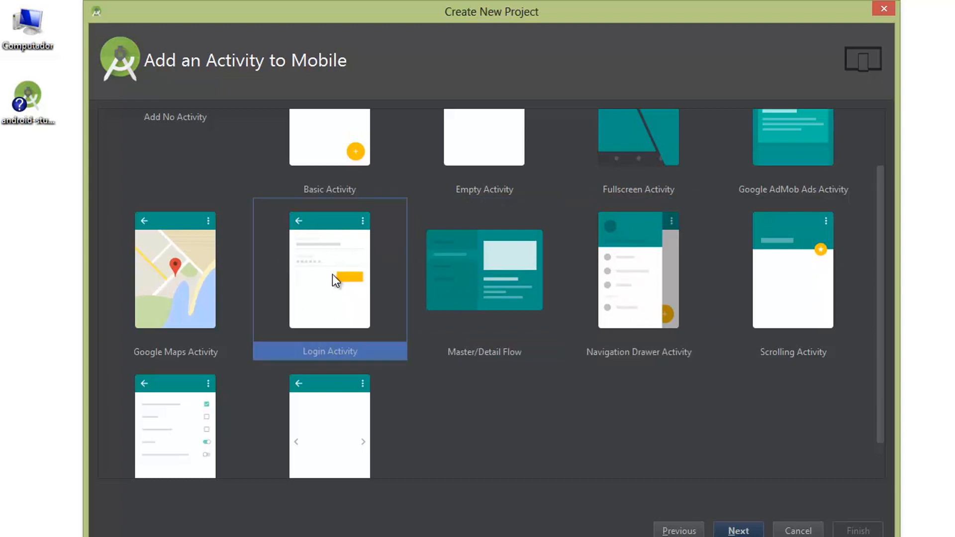
scroll(414, 259, up, 2)
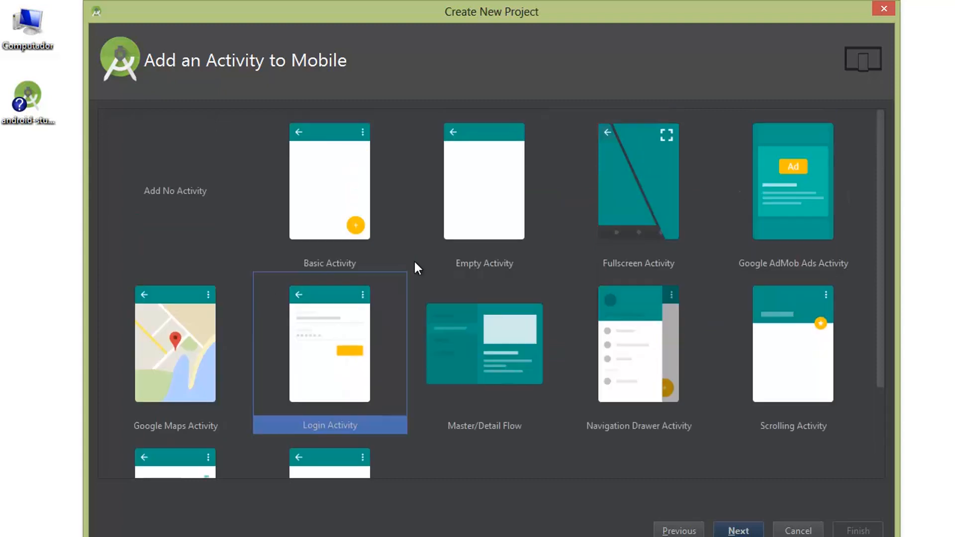
- Compare the Empty Activity template with the Basic Activity template and its floating action button
click(470, 204)
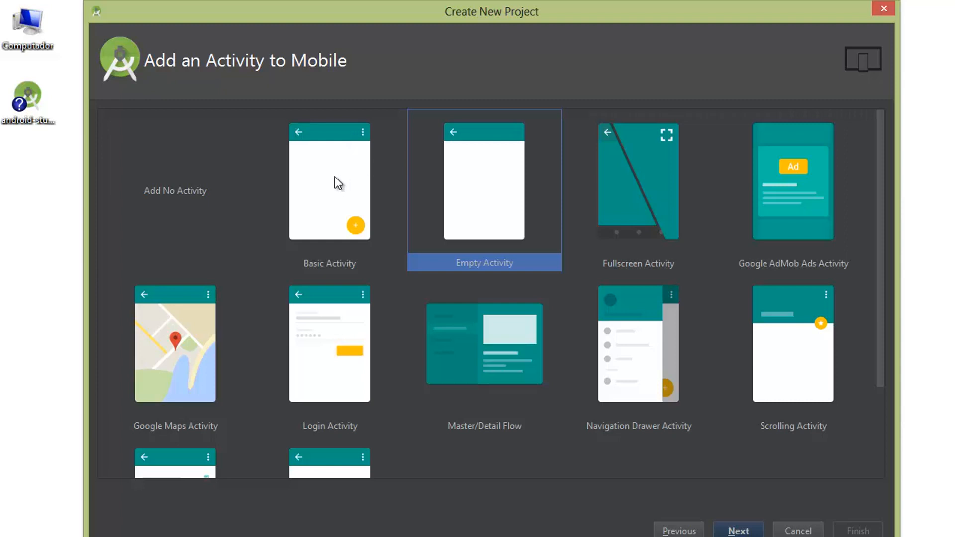
click(336, 190)
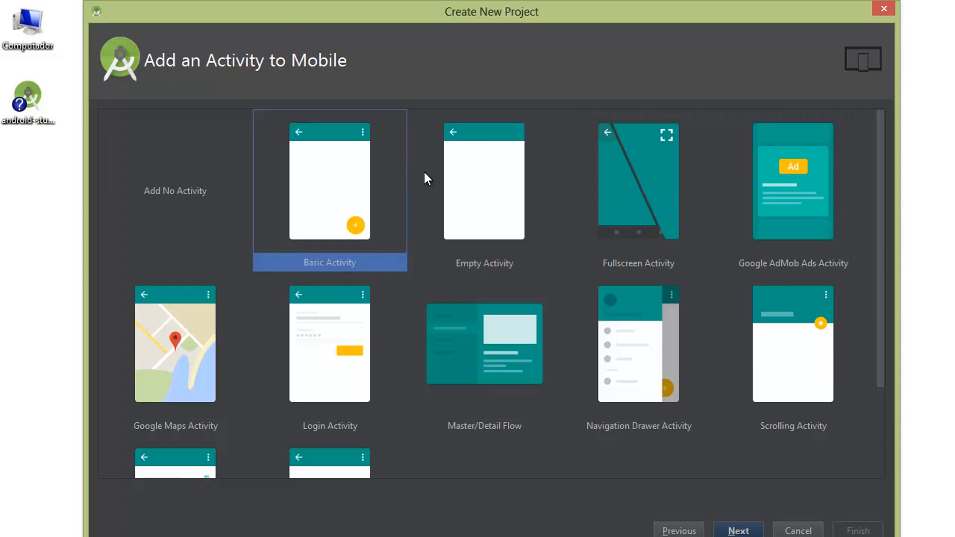
click(487, 180)
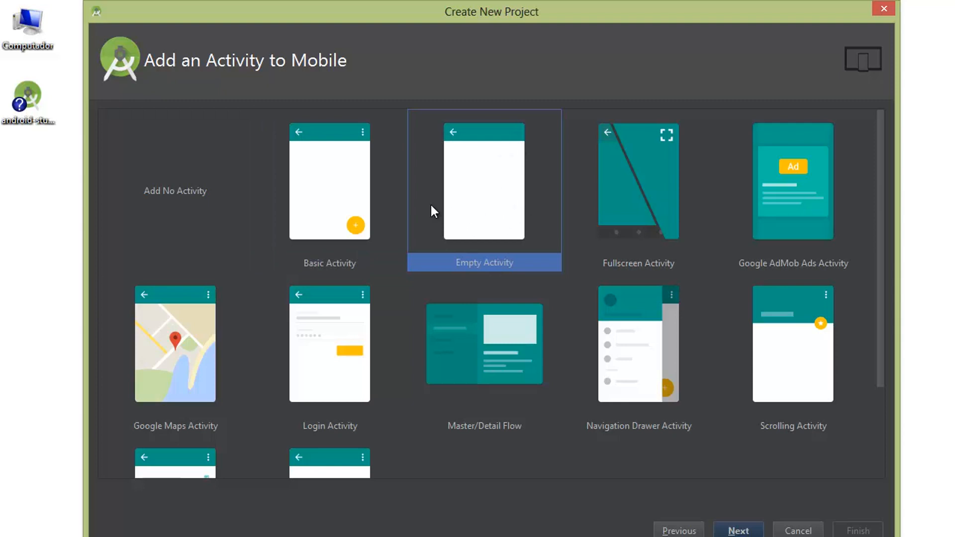
click(355, 226)
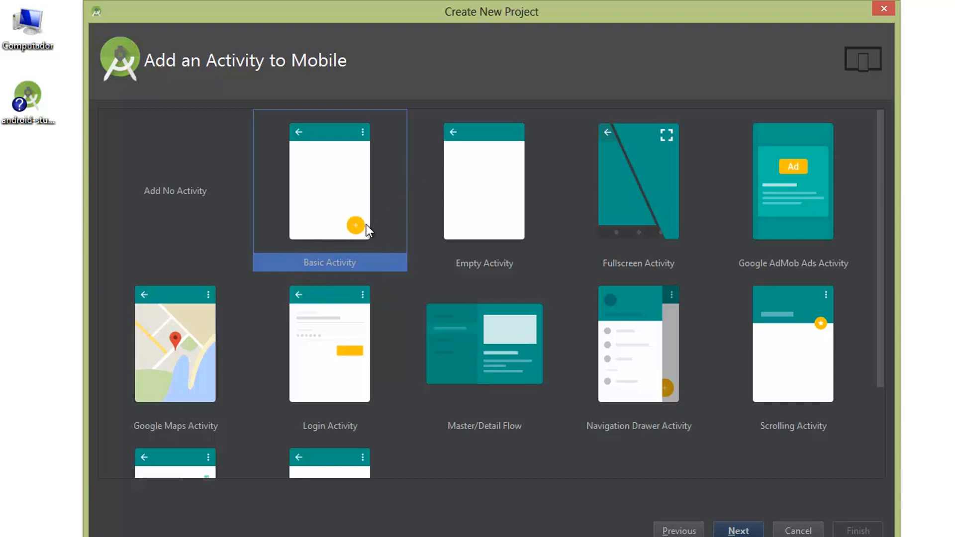
click(494, 199)
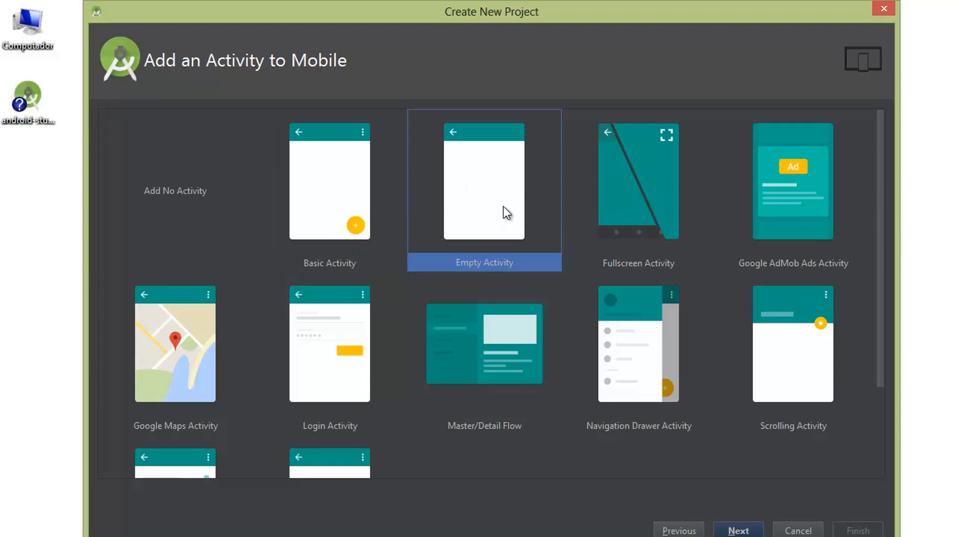
click(486, 217)
click(352, 211)
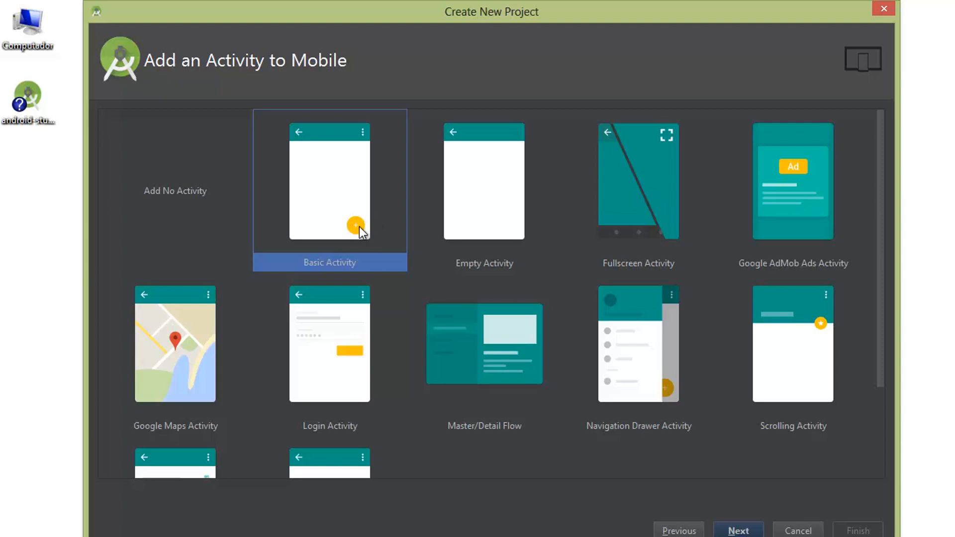
- Choose the Empty Activity template and finish creating the project with activity MainActivity and layout activity_main
click(494, 195)
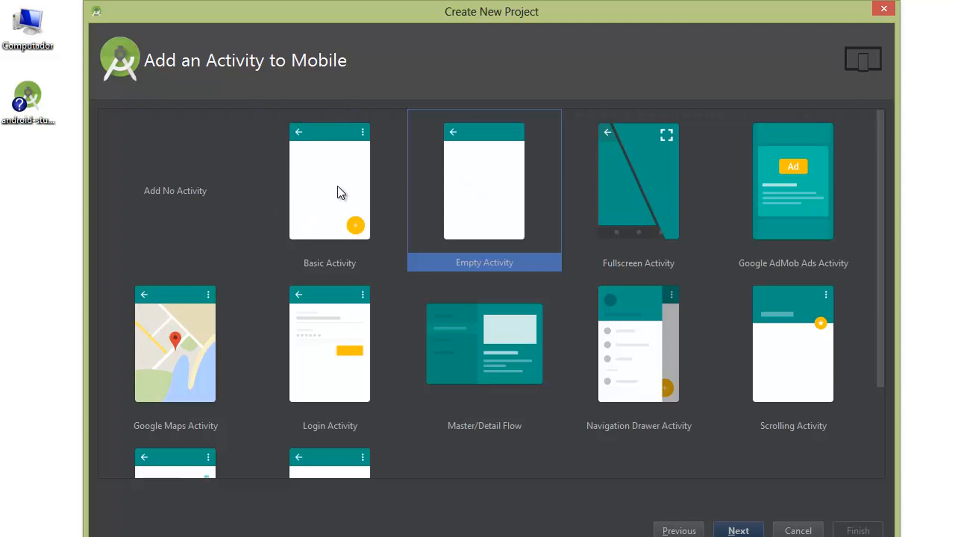
click(499, 188)
click(739, 530)
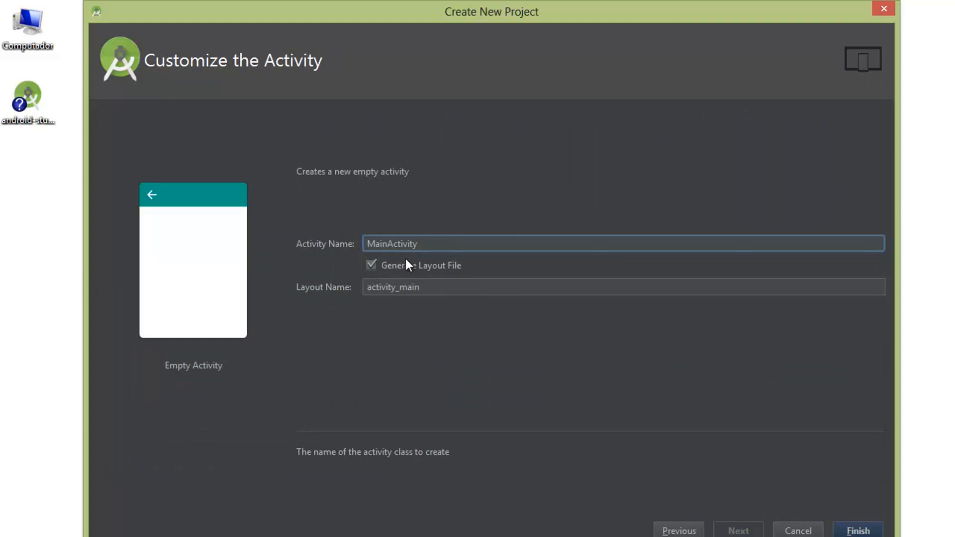
click(863, 530)
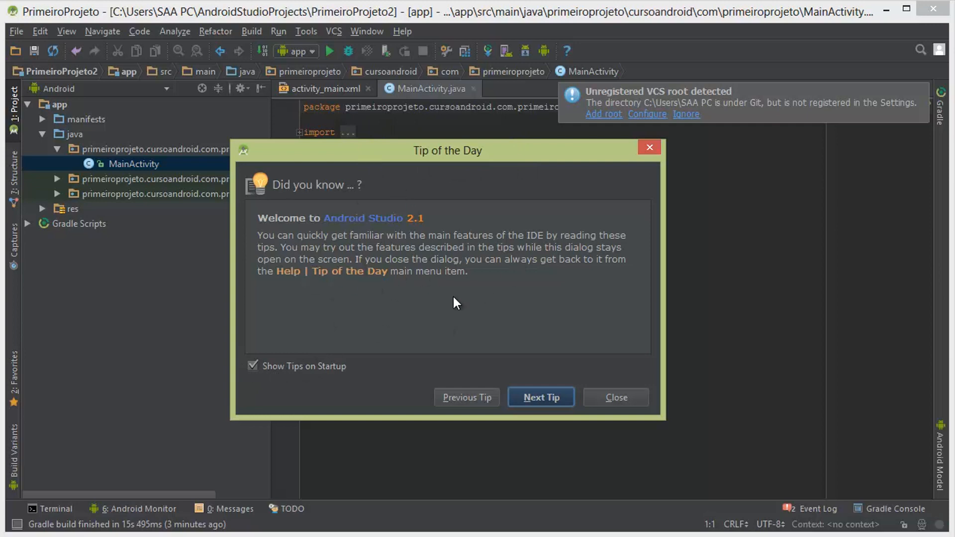
- Turn off tips on startup and dismiss the Tip of the Day dialog and the unregistered VCS root notification, returning to the MainActivity code
click(541, 396)
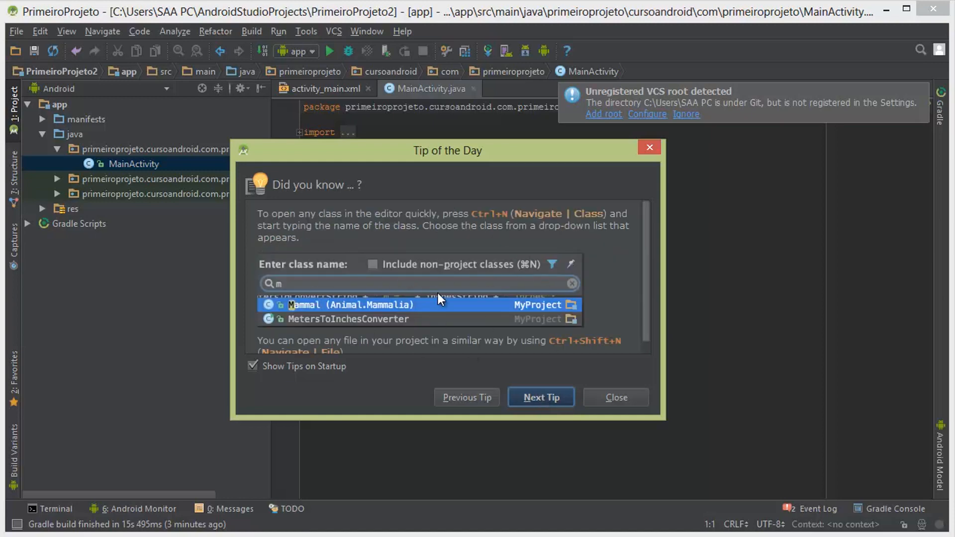
click(286, 368)
click(656, 147)
click(934, 86)
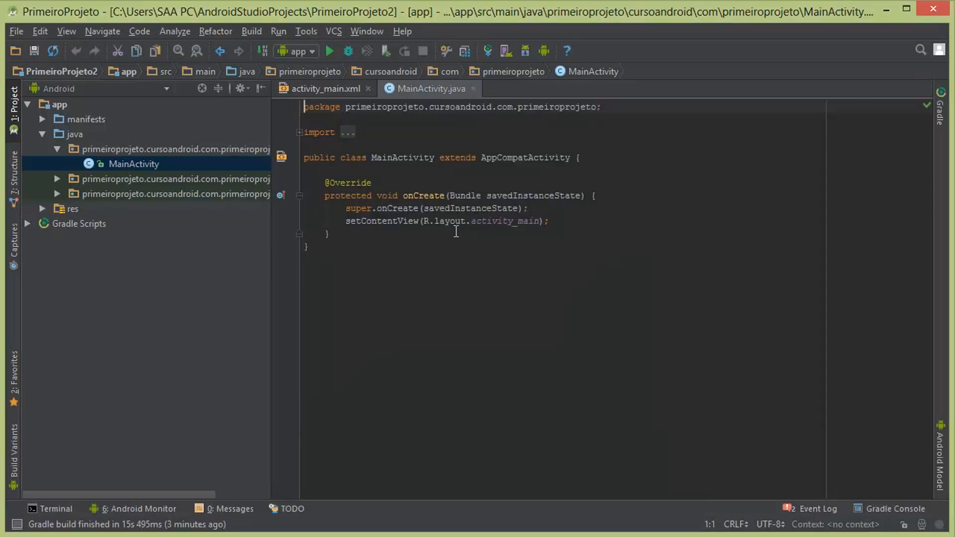
click(456, 232)
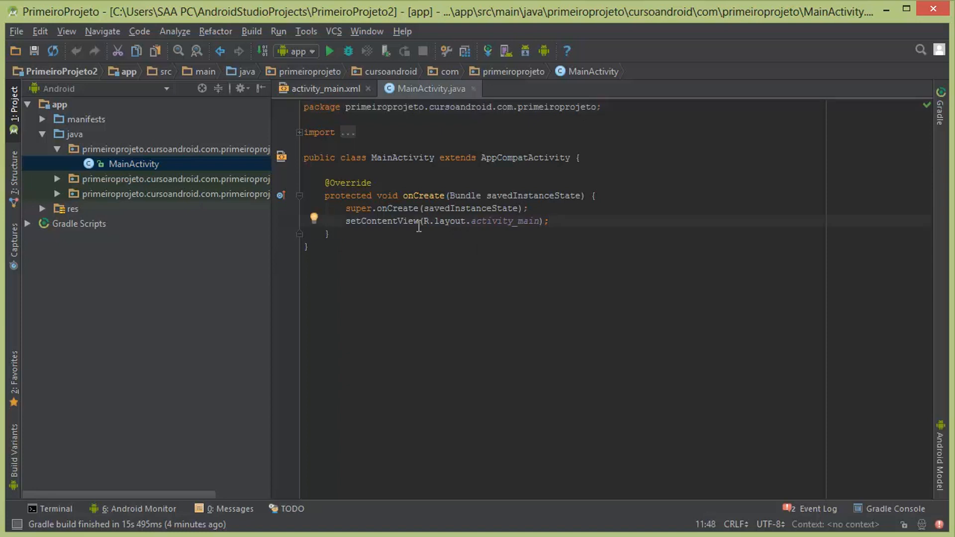